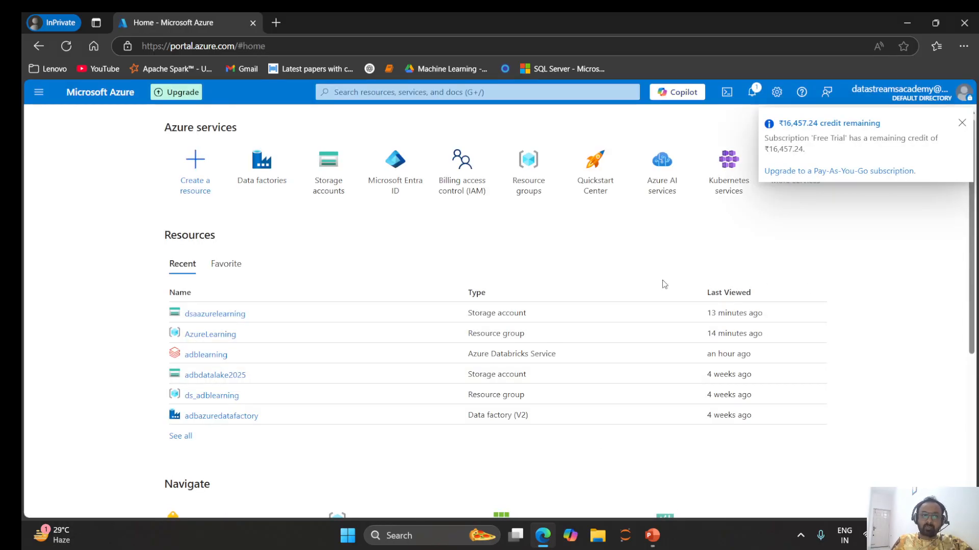
Review the remaining credit notification for the Free Trial subscription and dismiss the notifications view.
{"action": "left_click", "coordinate": [752, 92]}
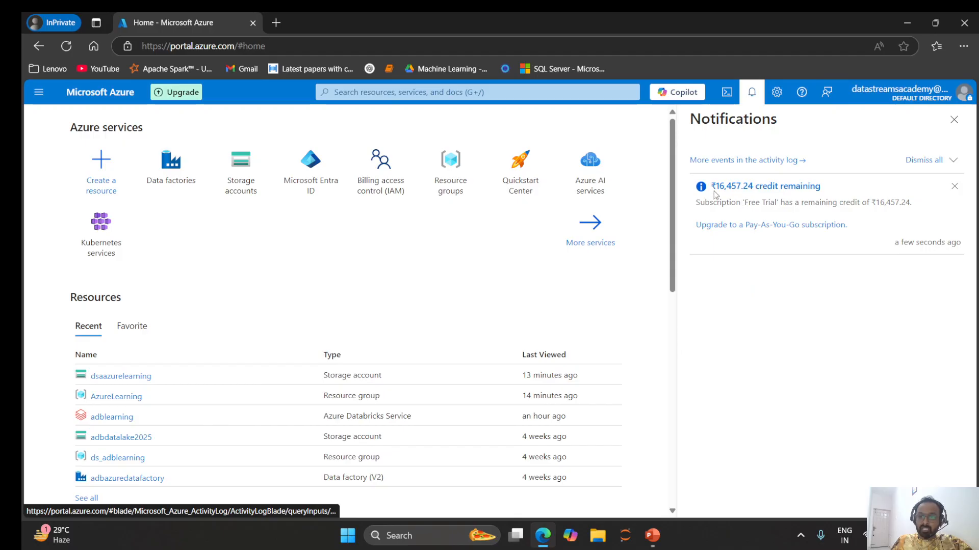
{"action": "left_click_drag", "start_coordinate": [710, 186], "coordinate": [833, 183]}
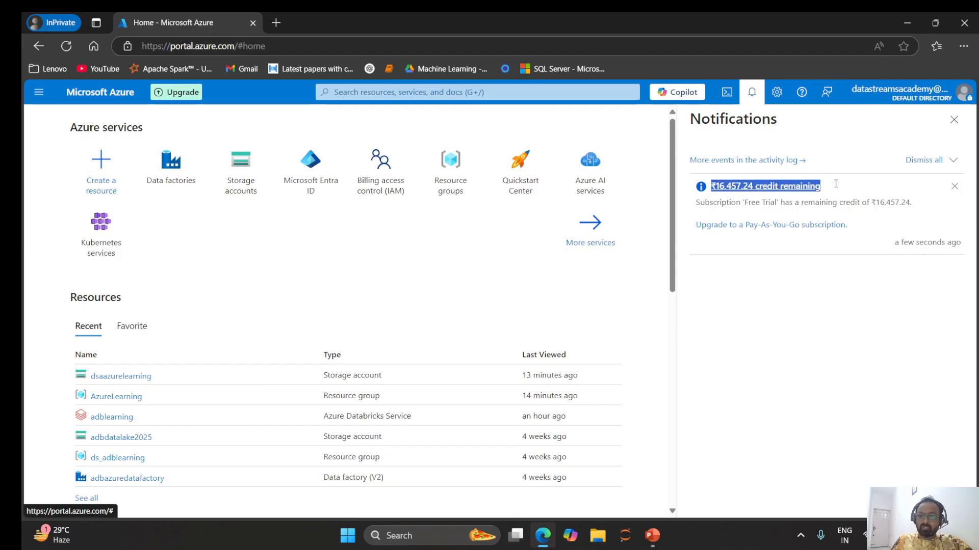
{"action": "left_click", "coordinate": [755, 194]}
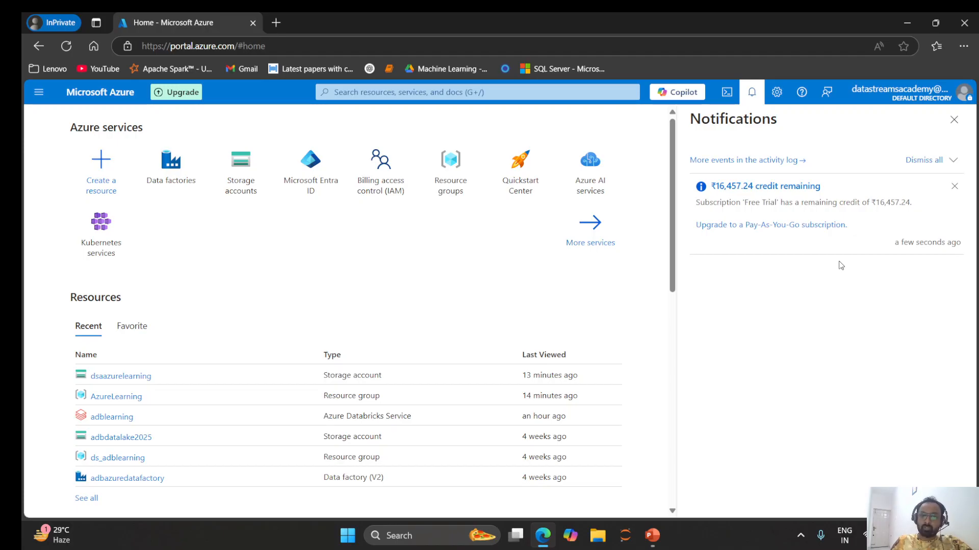
{"action": "left_click", "coordinate": [953, 120]}
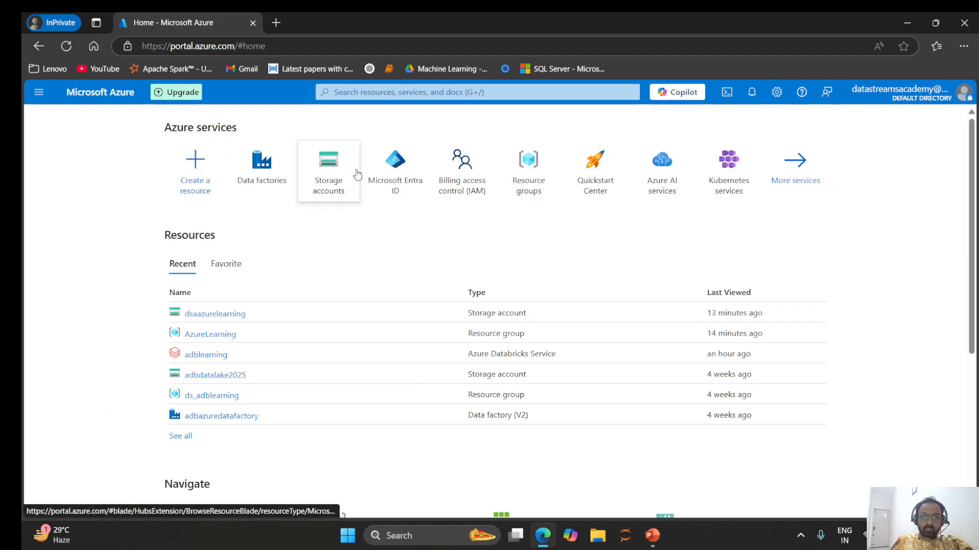
Browse the full catalogue of Azure services by category, including the Virtual machines summary, and return to the portal home.
{"action": "left_click", "coordinate": [794, 165]}
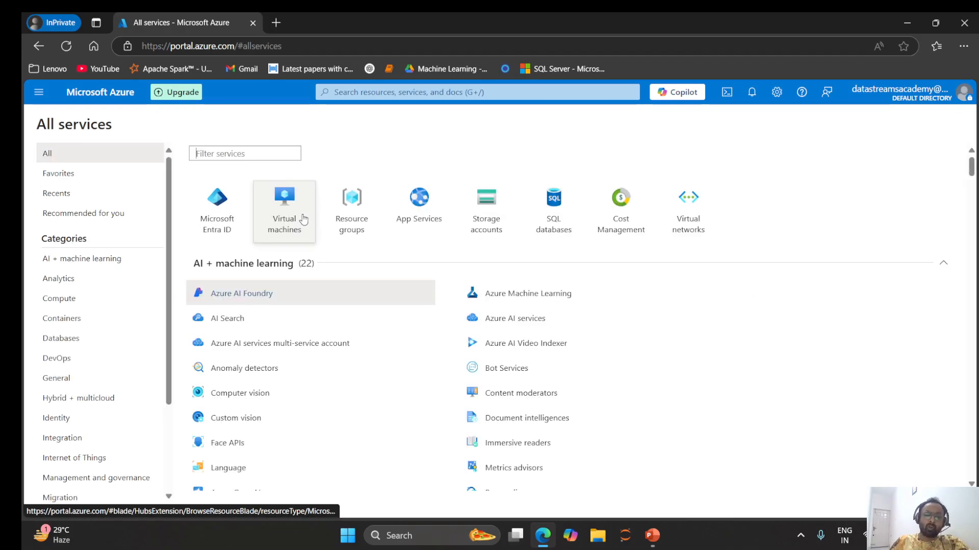
{"action": "mouse_move", "coordinate": [303, 219]}
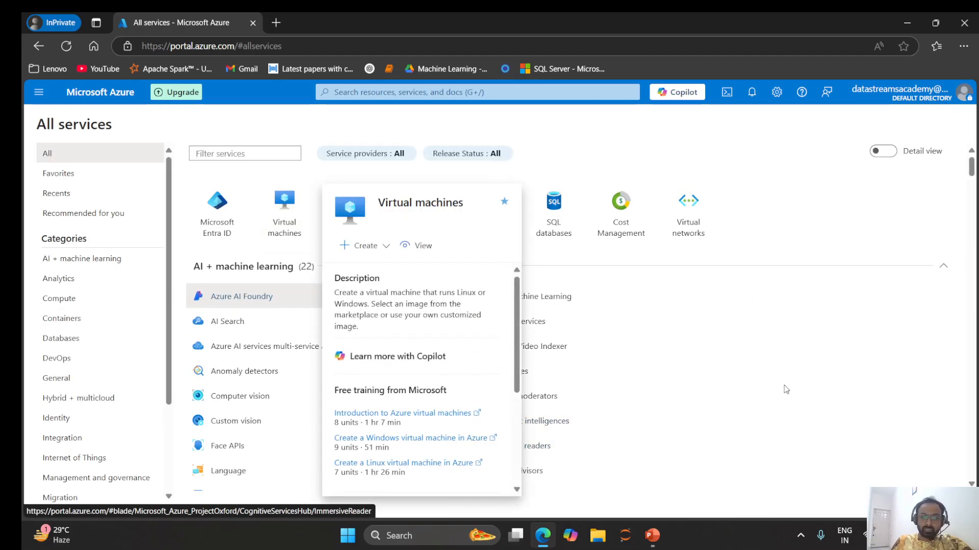
{"action": "scroll", "coordinate": [748, 369], "scroll_direction": "down", "scroll_amount": 20}
{"action": "scroll", "coordinate": [747, 369], "scroll_direction": "down", "scroll_amount": 20}
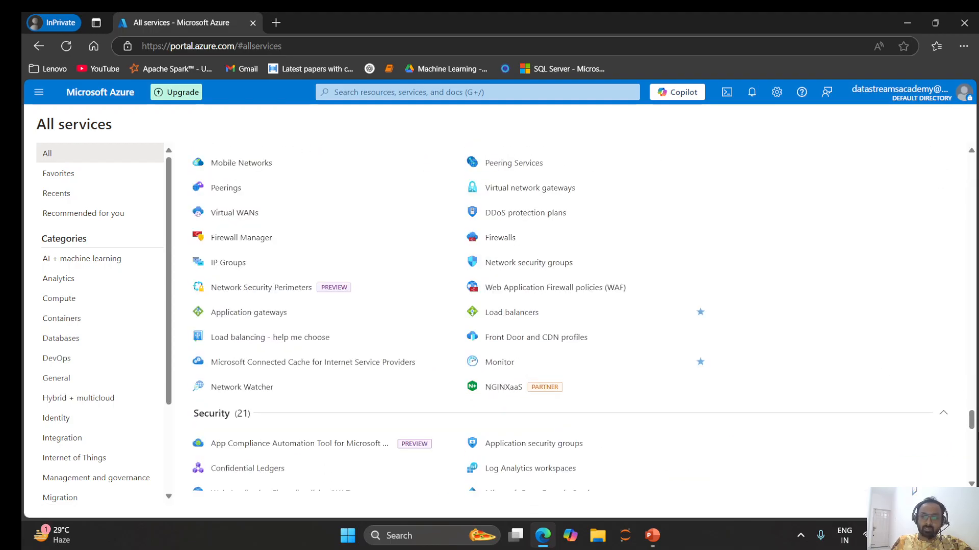
{"action": "scroll", "coordinate": [967, 484], "scroll_direction": "down", "scroll_amount": 10}
{"action": "left_click_drag", "start_coordinate": [967, 482], "coordinate": [949, 158]}
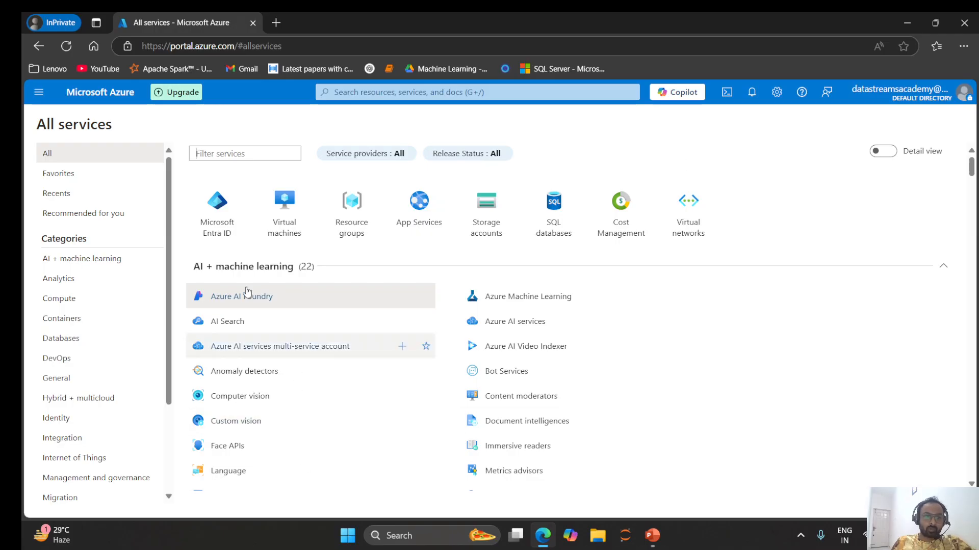
{"action": "left_click", "coordinate": [101, 100]}
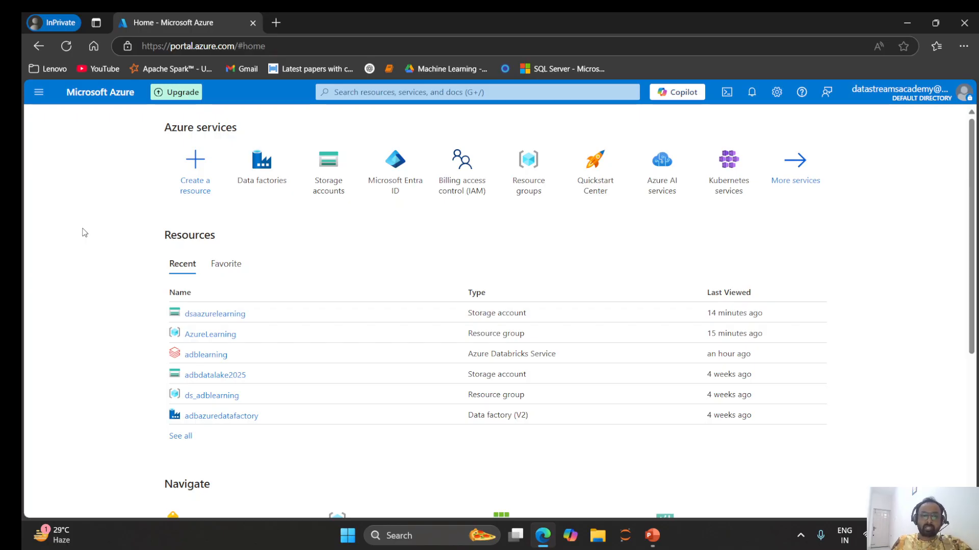
Begin creating a new storage account from the Storage accounts list and look over the basic settings form.
{"action": "left_click", "coordinate": [319, 185]}
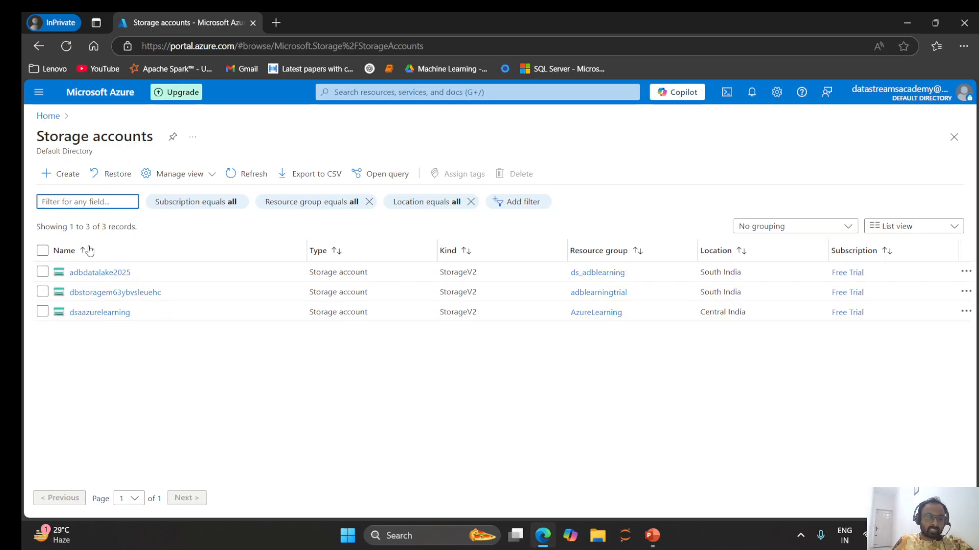
{"action": "left_click", "coordinate": [54, 178]}
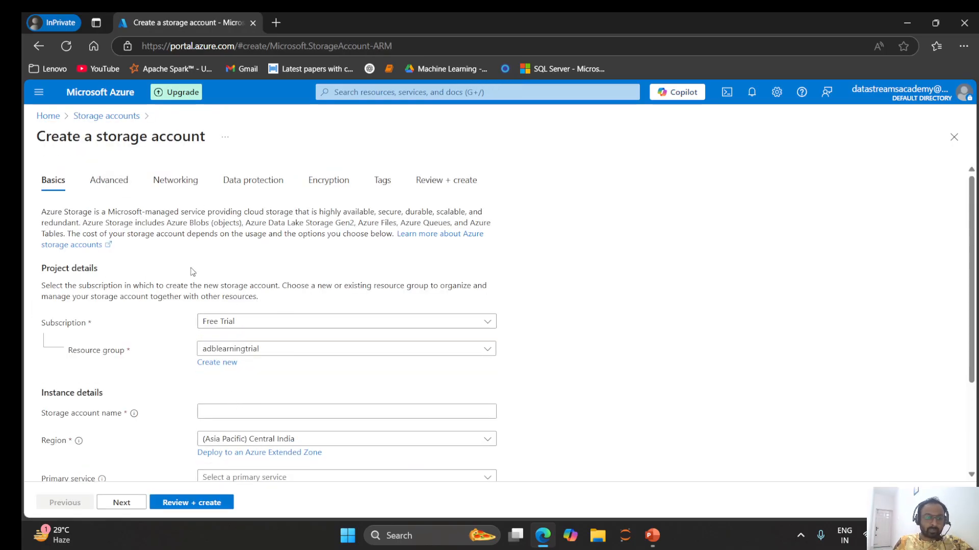
{"action": "scroll", "coordinate": [191, 277], "scroll_direction": "down", "scroll_amount": 2}
{"action": "scroll", "coordinate": [191, 277], "scroll_direction": "up", "scroll_amount": 2}
{"action": "scroll", "coordinate": [189, 259], "scroll_direction": "down", "scroll_amount": 1}
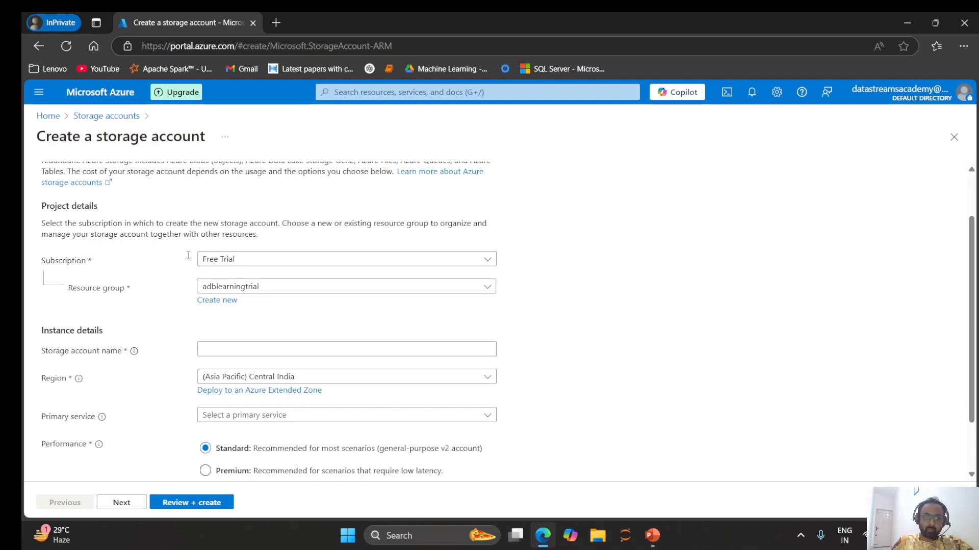
Select Free Trial as the subscription for the new storage account.
{"action": "left_click", "coordinate": [255, 264]}
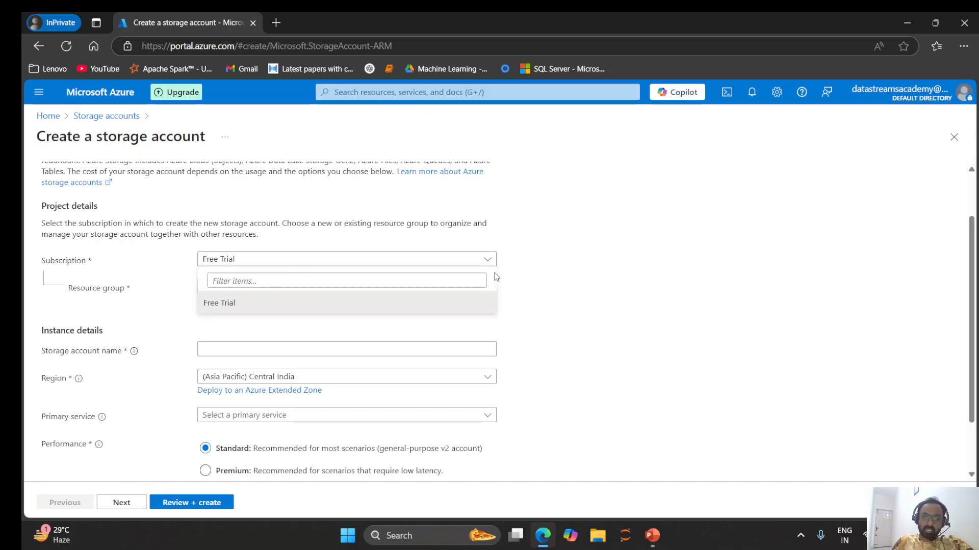
{"action": "left_click", "coordinate": [298, 305]}
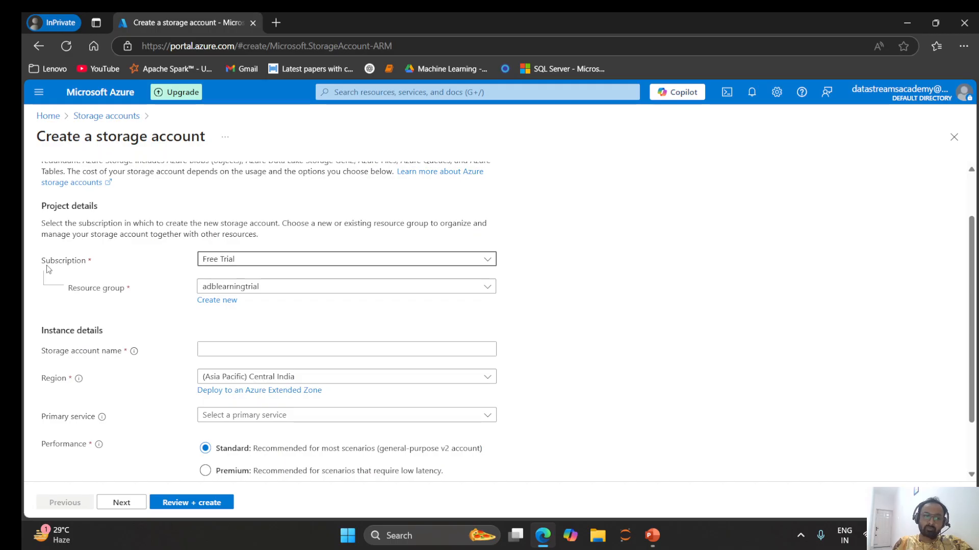
{"action": "left_click_drag", "start_coordinate": [40, 262], "coordinate": [87, 262]}
{"action": "left_click", "coordinate": [120, 266]}
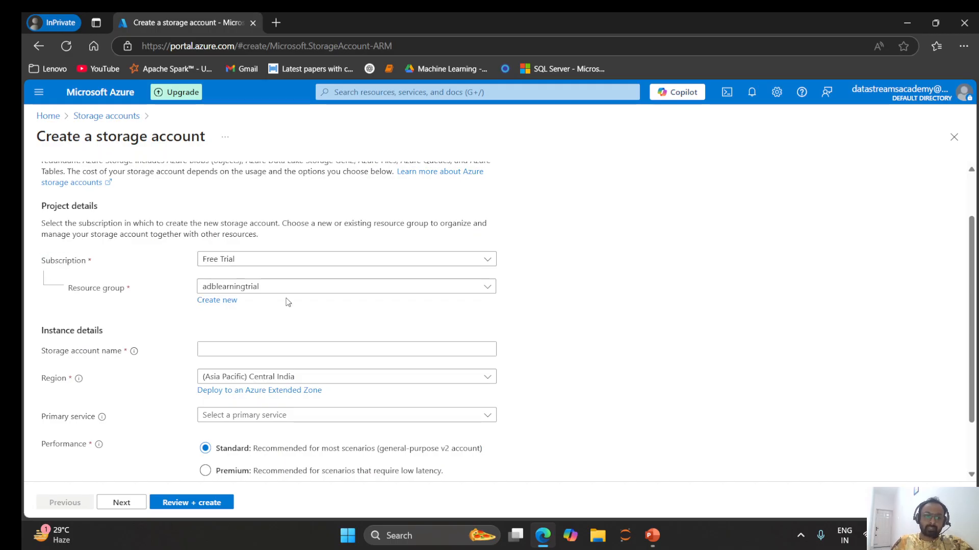
Check the existing resource groups and create a new one named azurelearning25 for the storage account.
{"action": "left_click", "coordinate": [277, 287]}
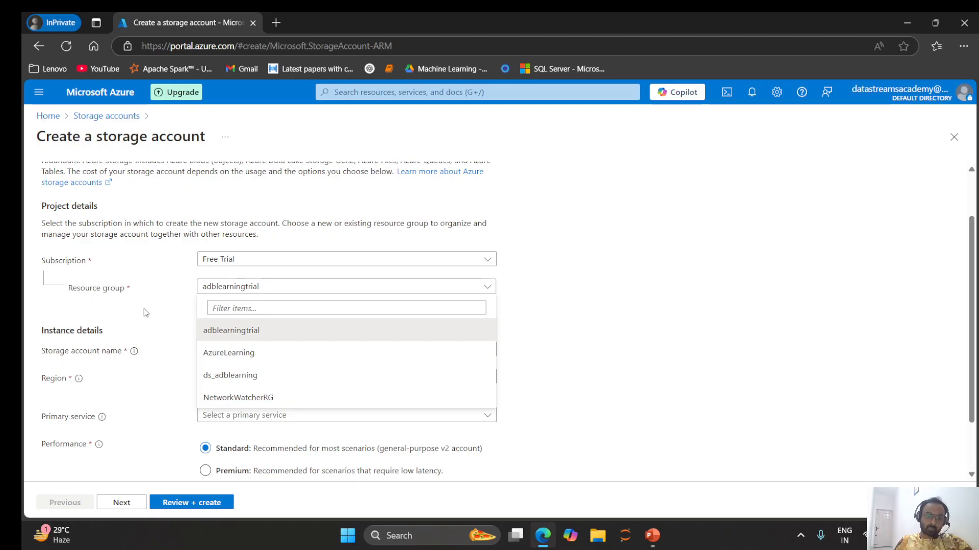
{"action": "left_click", "coordinate": [176, 298]}
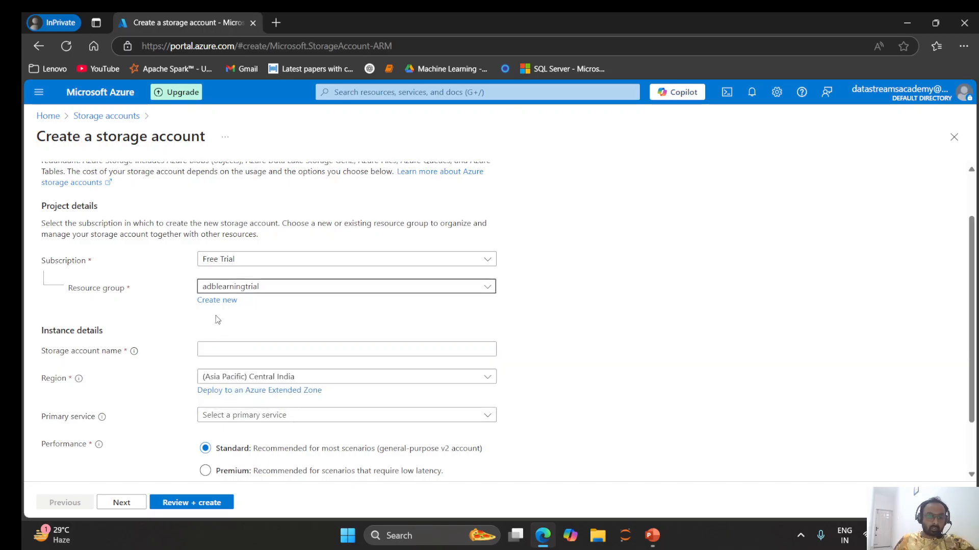
{"action": "left_click", "coordinate": [225, 301]}
{"action": "type", "text": "a"}
{"action": "key", "text": "BackSpace"}
{"action": "type", "text": "a"}
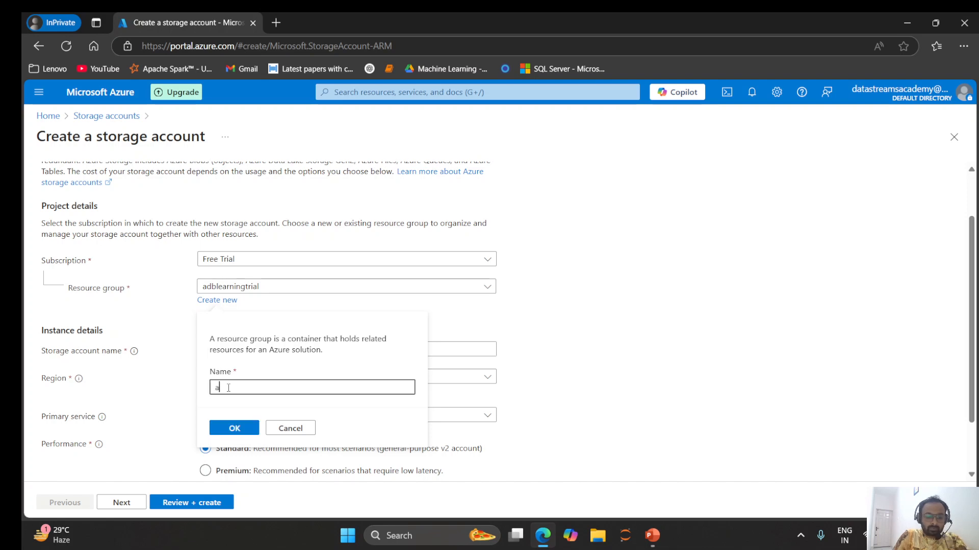
{"action": "type", "text": "zurelearning25"}
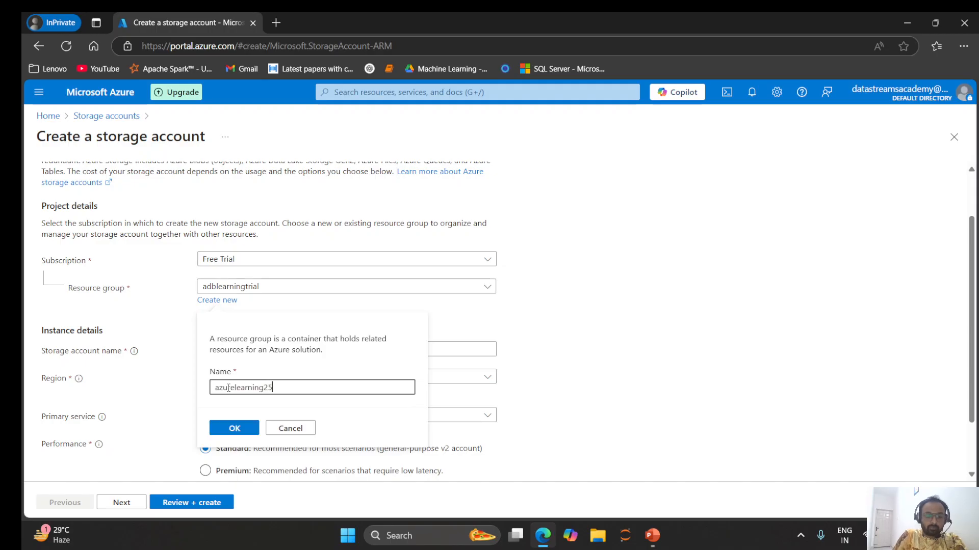
{"action": "left_click", "coordinate": [237, 428]}
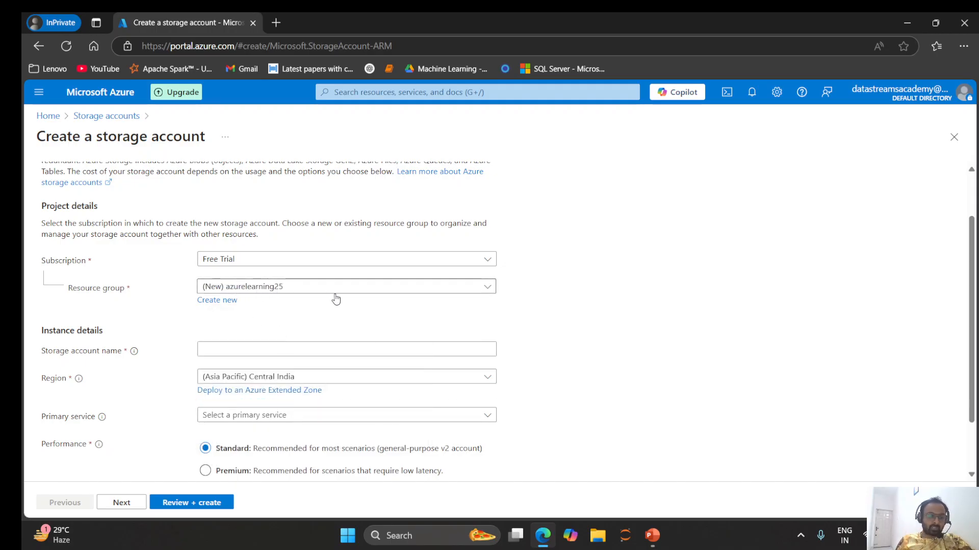
Try storageaccount123 and storageaccount202501 as the storage account name.
{"action": "scroll", "coordinate": [171, 379], "scroll_direction": "down", "scroll_amount": 1}
{"action": "left_click", "coordinate": [229, 281]}
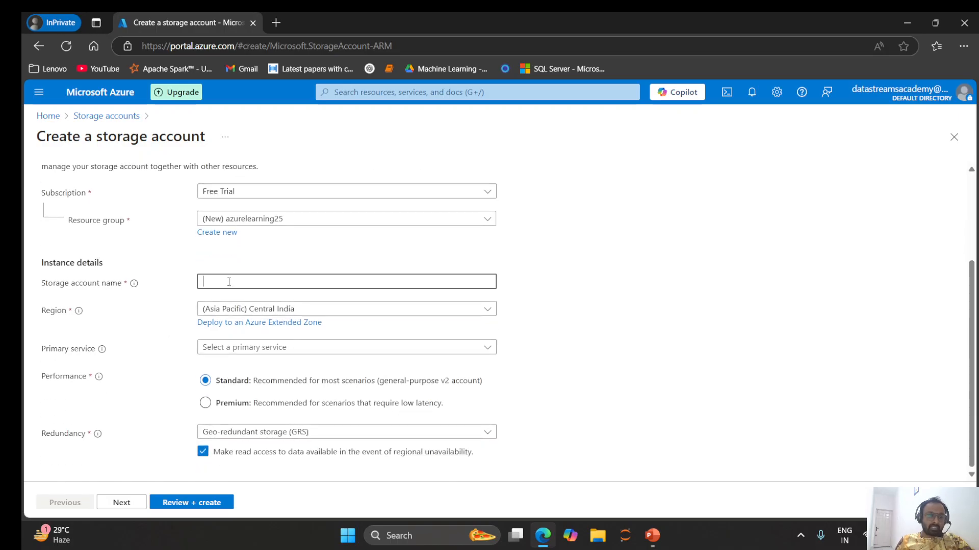
{"action": "key", "text": "Caps_Lock"}
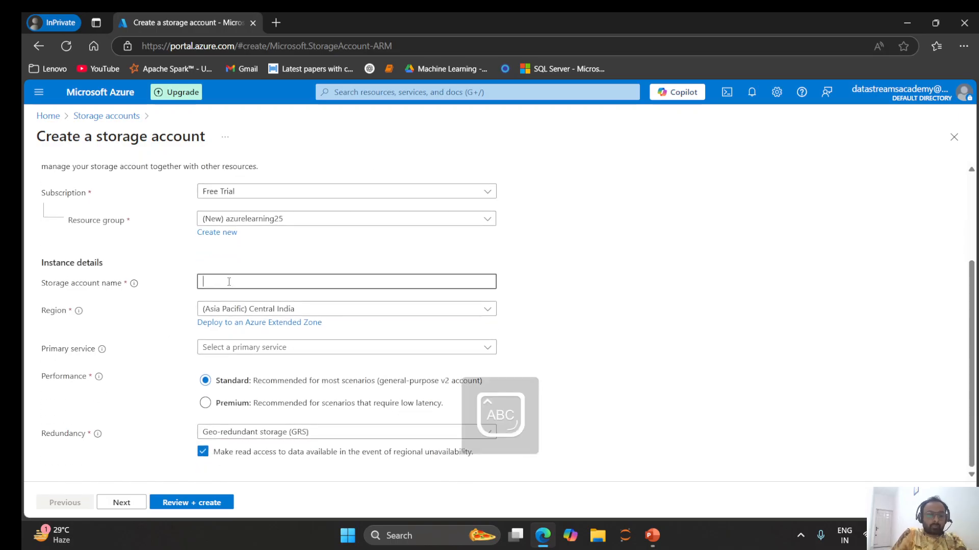
{"action": "type", "text": "storagea"}
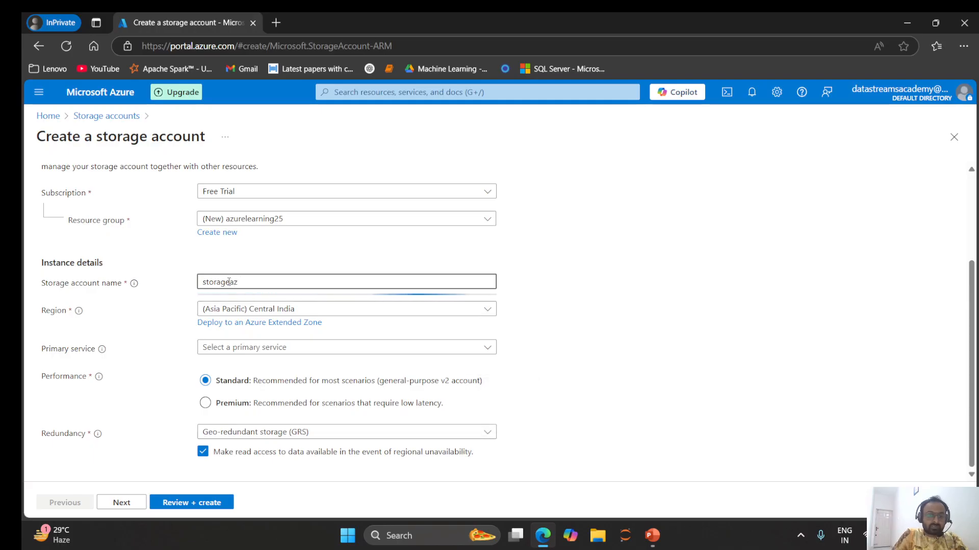
{"action": "type", "text": "ccount"}
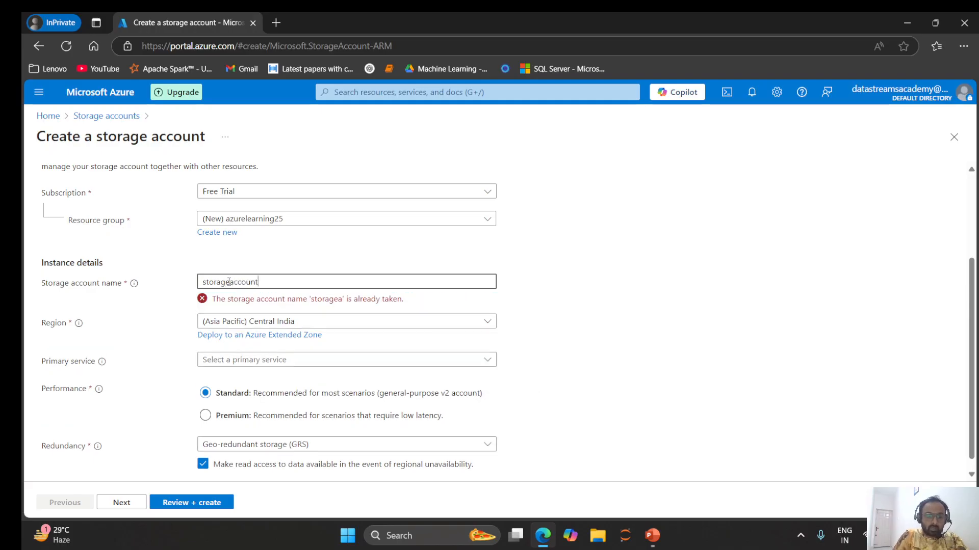
{"action": "type", "text": "123"}
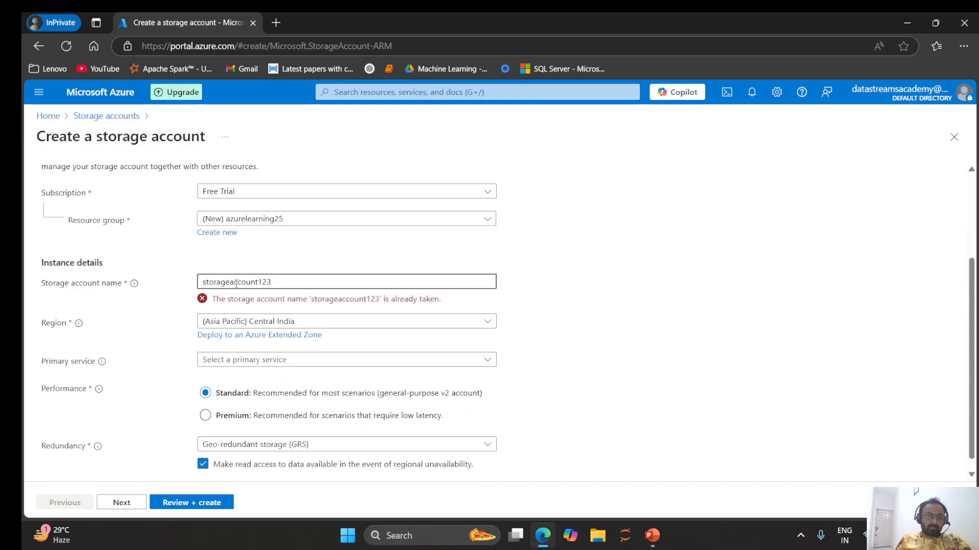
{"action": "left_click_drag", "start_coordinate": [257, 284], "coordinate": [322, 285]}
{"action": "type", "text": "202501"}
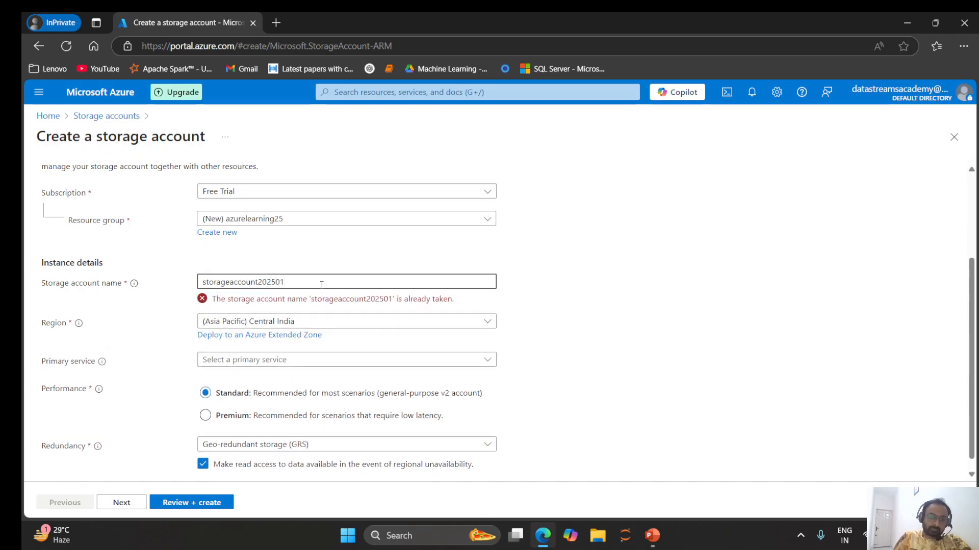
Replace the storage account name with dsastorangeacc.
{"action": "left_click_drag", "start_coordinate": [200, 282], "coordinate": [491, 305]}
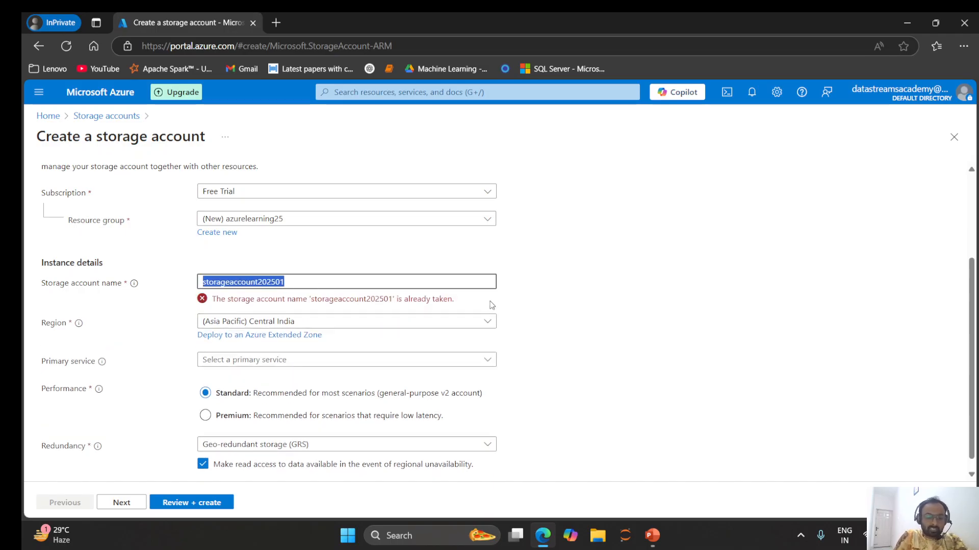
{"action": "type", "text": "dsastoran"}
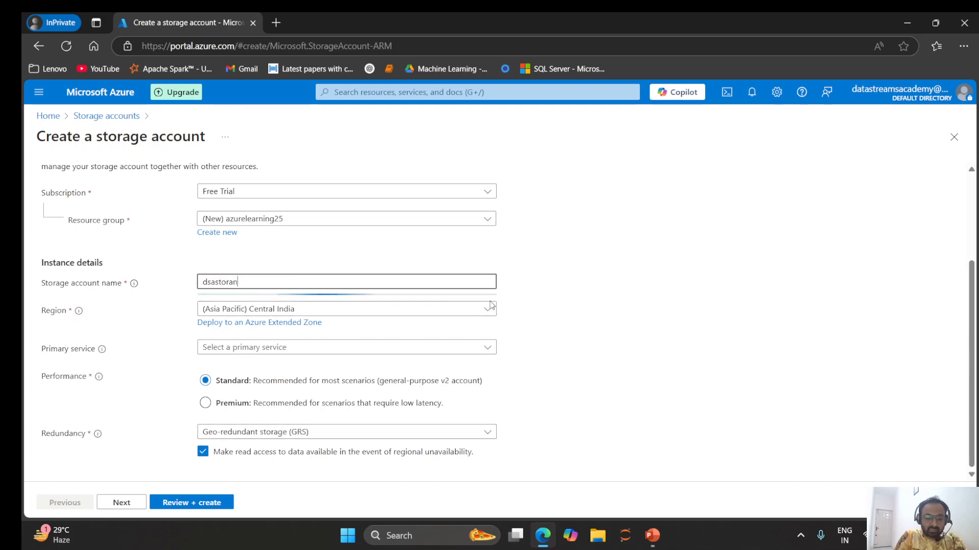
{"action": "type", "text": "geacc"}
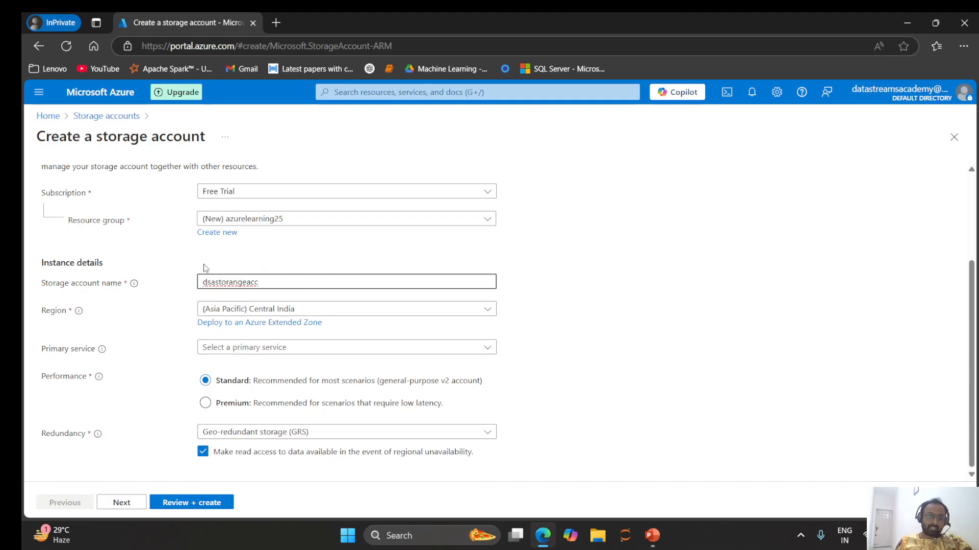
Try a hyphen and an underscore after "dsa" in the storage account name, read the naming rule, and remove the added character.
{"action": "left_click", "coordinate": [212, 282]}
{"action": "key", "text": "Right"}
{"action": "type", "text": "-"}
{"action": "key", "text": "BackSpace"}
{"action": "type", "text": "_"}
{"action": "key", "text": "BackSpace"}
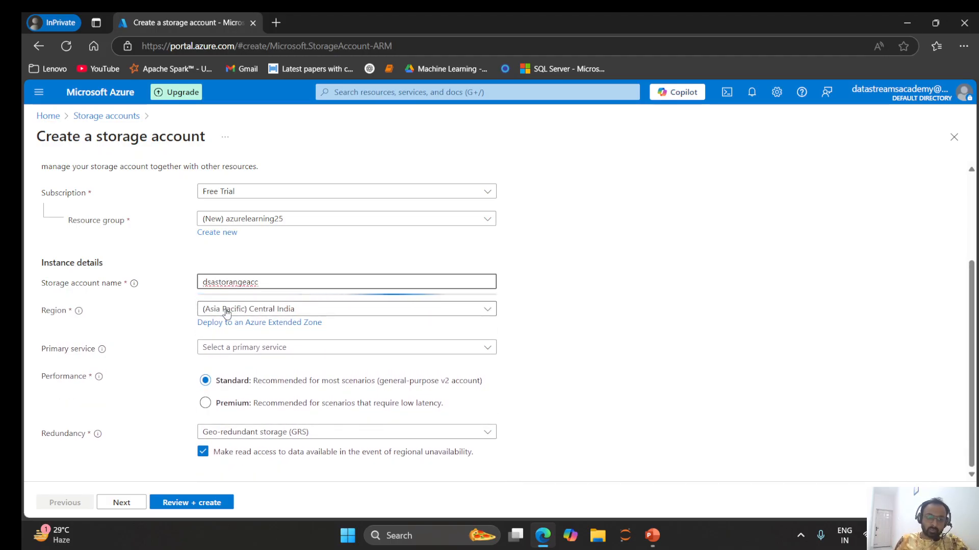
{"action": "type", "text": "_"}
{"action": "left_click_drag", "start_coordinate": [221, 299], "coordinate": [390, 309]}
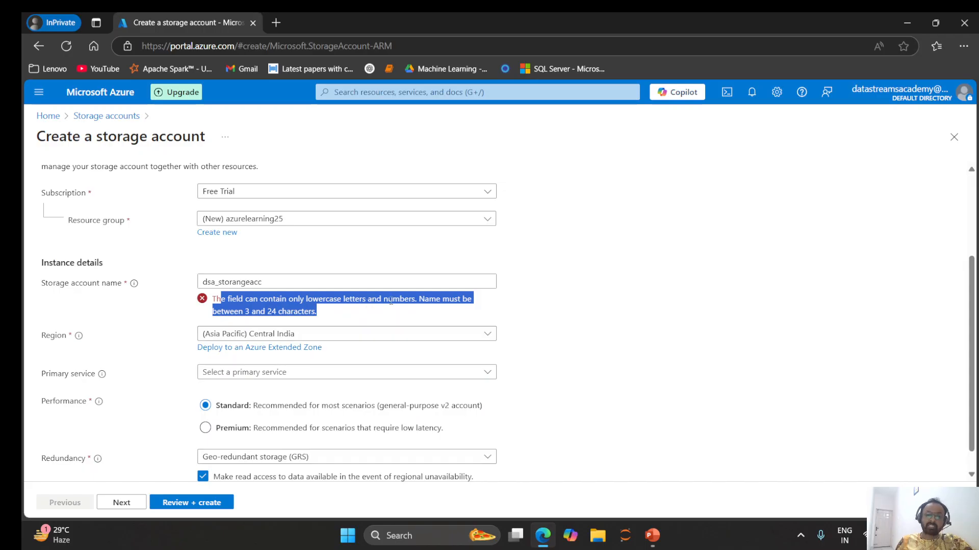
{"action": "double_click", "coordinate": [391, 301]}
{"action": "left_click", "coordinate": [549, 300]}
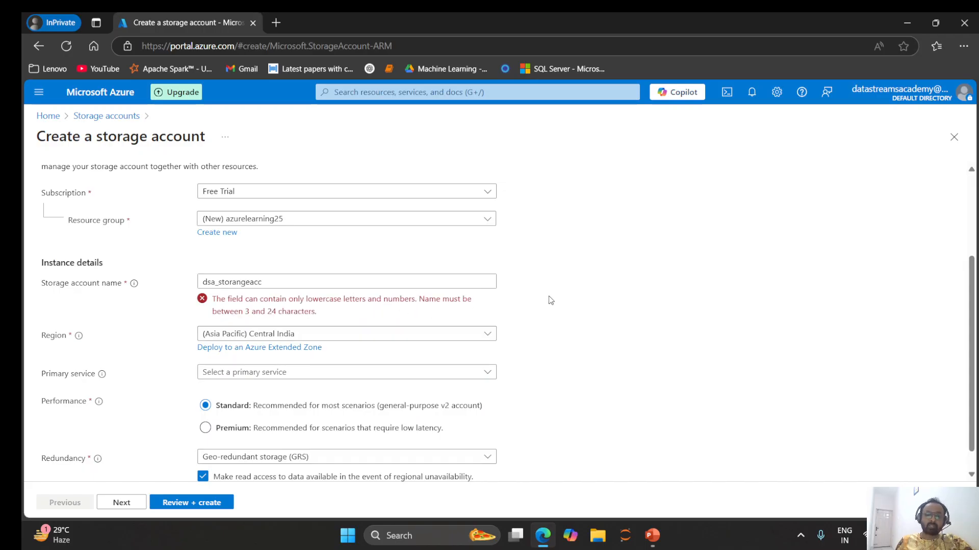
{"action": "left_click", "coordinate": [216, 281]}
{"action": "key", "text": "Delete"}
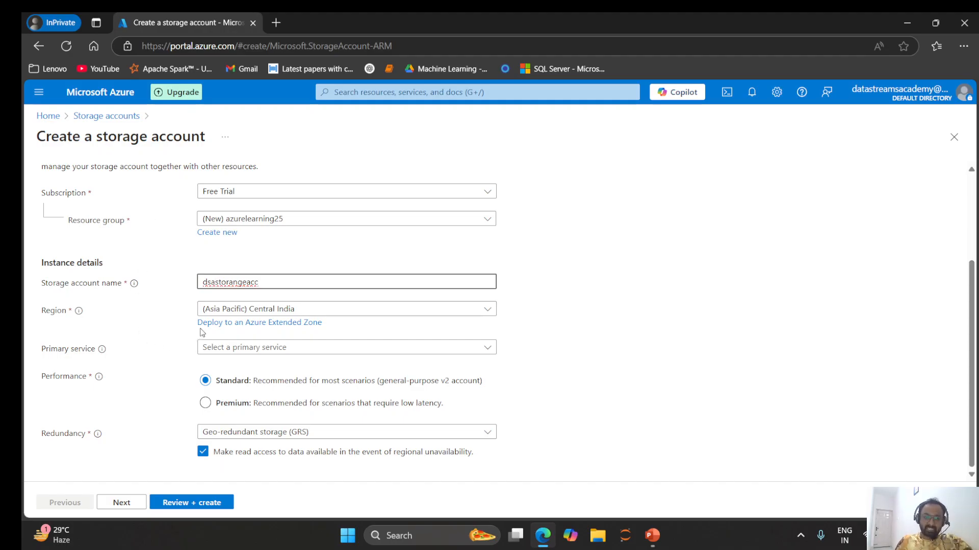
Look through the available regions for the storage account and leave (Asia Pacific) Central India selected.
{"action": "left_click", "coordinate": [226, 309]}
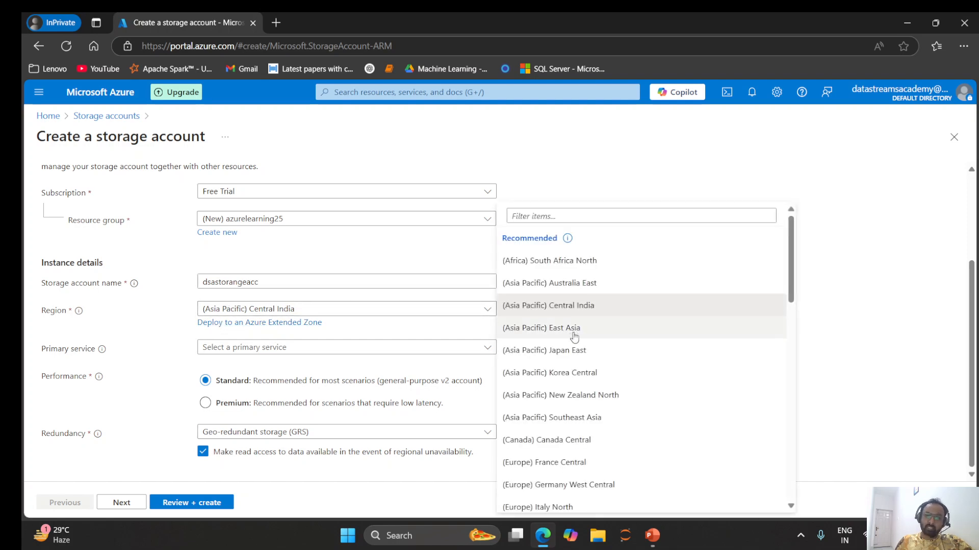
{"action": "scroll", "coordinate": [573, 334], "scroll_direction": "down", "scroll_amount": 7}
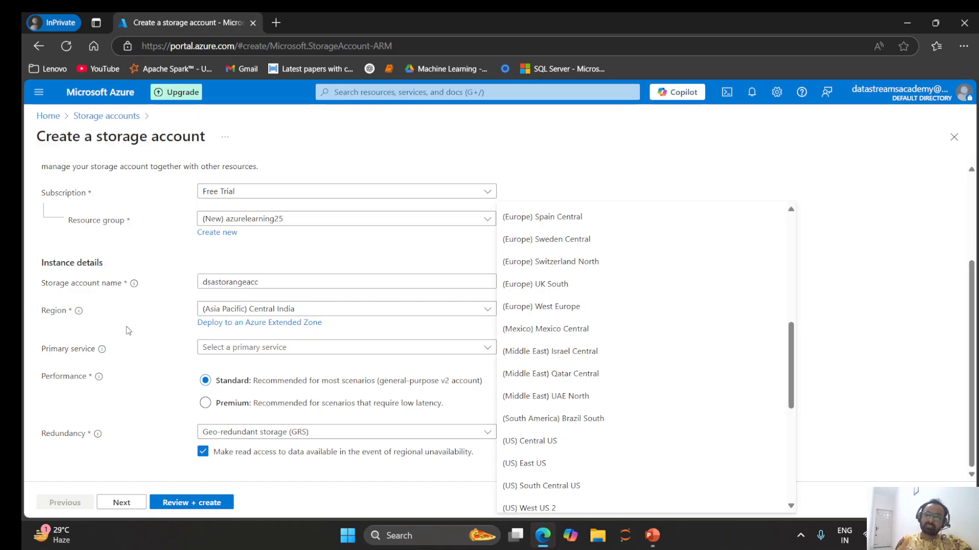
{"action": "scroll", "coordinate": [616, 308], "scroll_direction": "up", "scroll_amount": 3}
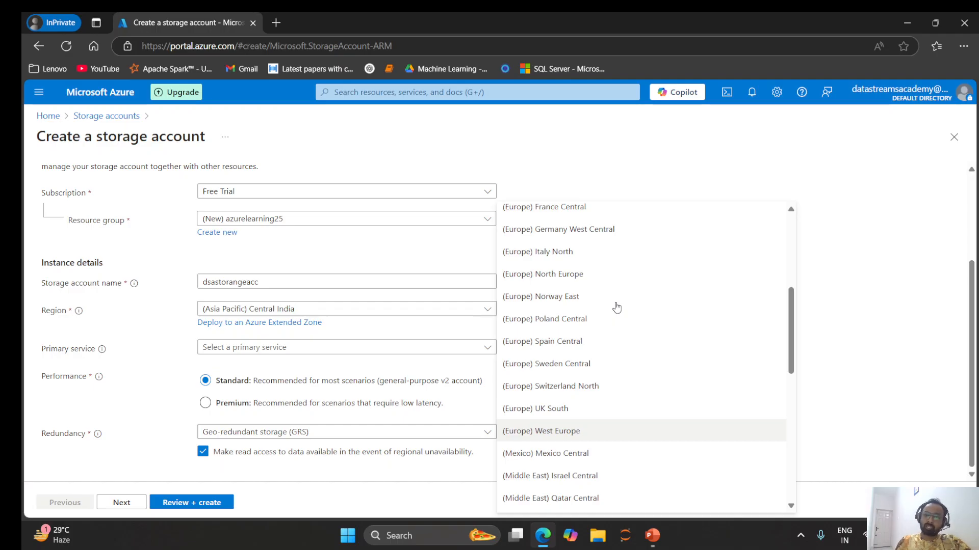
{"action": "scroll", "coordinate": [616, 307], "scroll_direction": "up", "scroll_amount": 4}
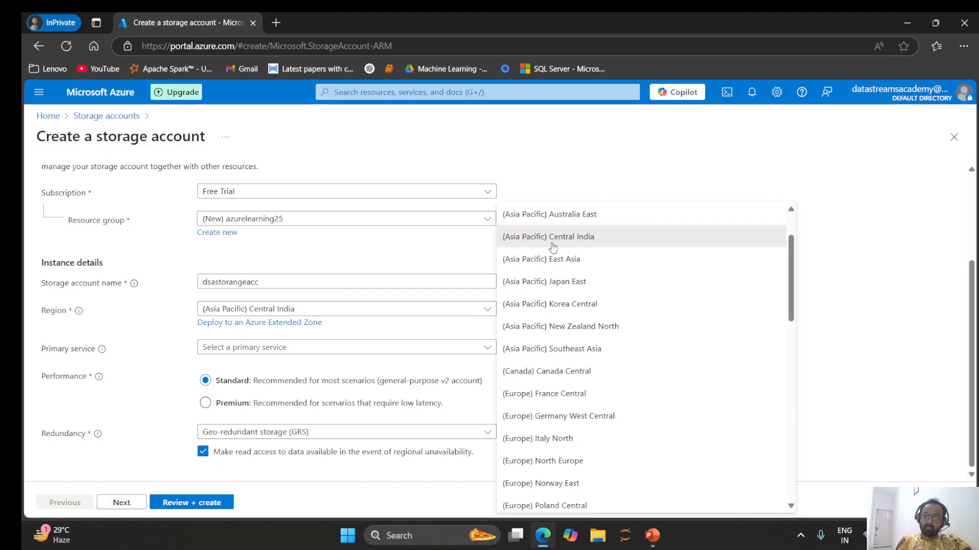
{"action": "left_click", "coordinate": [373, 263]}
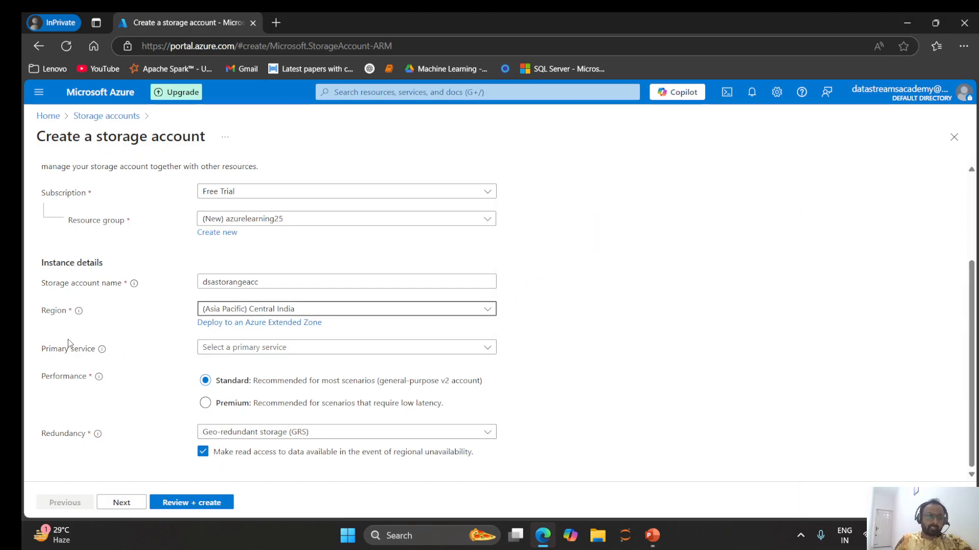
Set the primary service to Azure Blob Storage or Azure Data Lake Storage Gen 2, and try Premium performance before returning to Standard.
{"action": "left_click", "coordinate": [227, 350]}
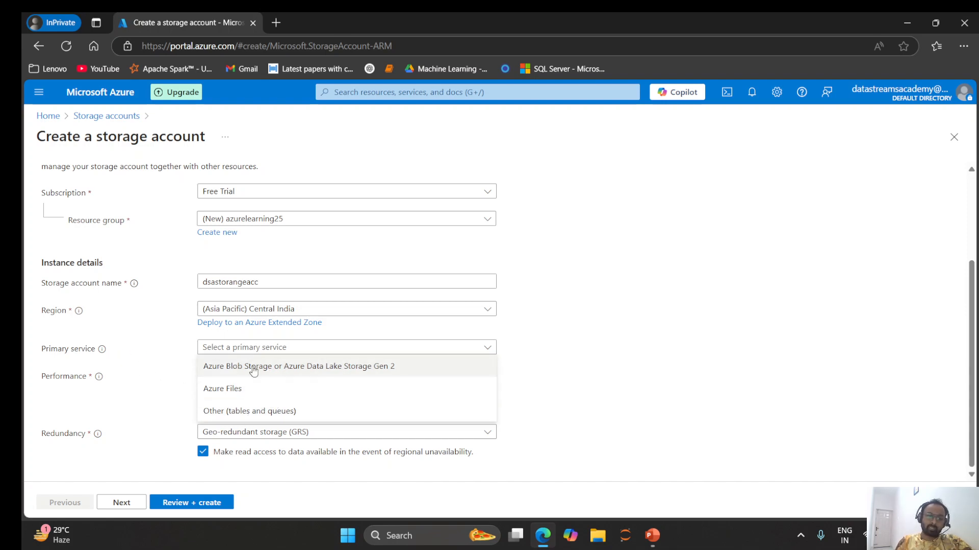
{"action": "left_click", "coordinate": [269, 367]}
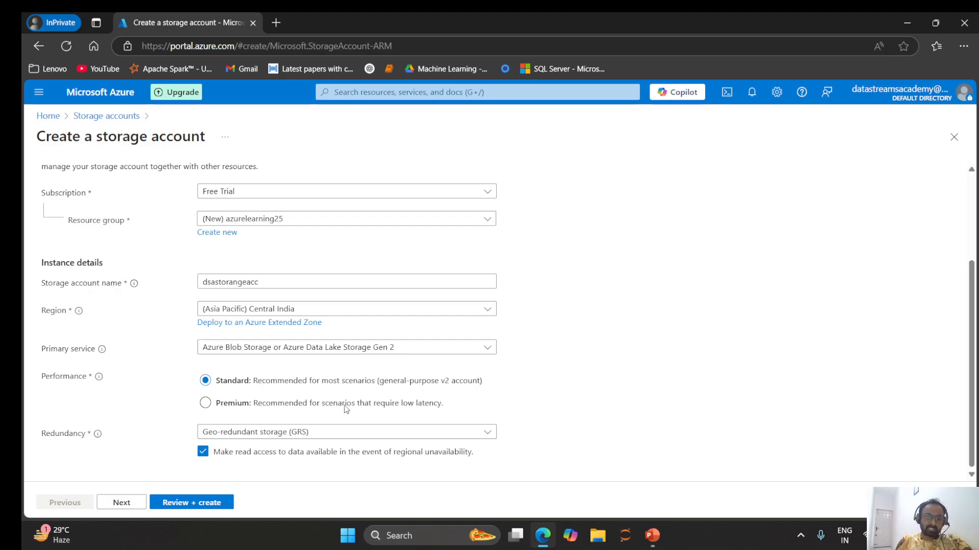
{"action": "left_click", "coordinate": [361, 407]}
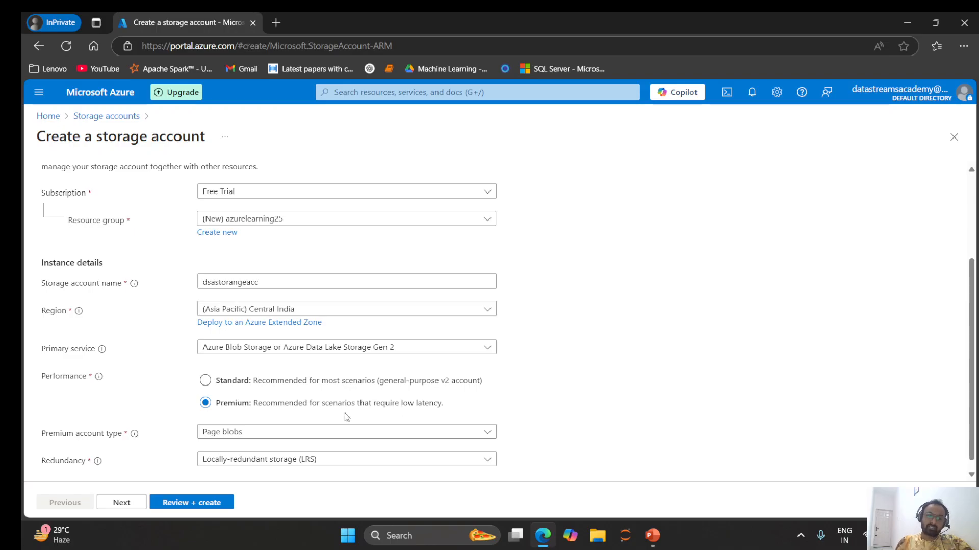
{"action": "left_click", "coordinate": [207, 383]}
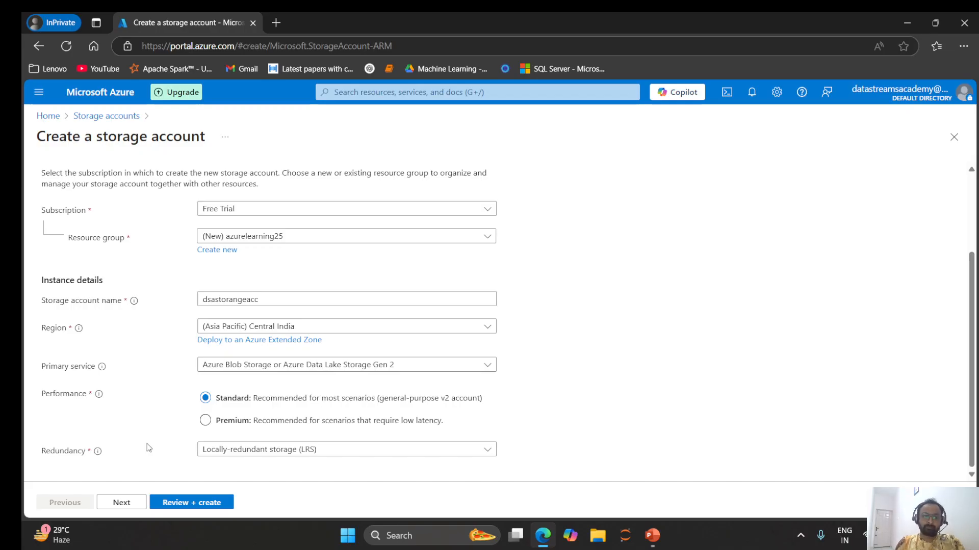
Choose Locally-redundant storage (LRS) as the redundancy and continue to the advanced settings.
{"action": "left_click", "coordinate": [227, 454]}
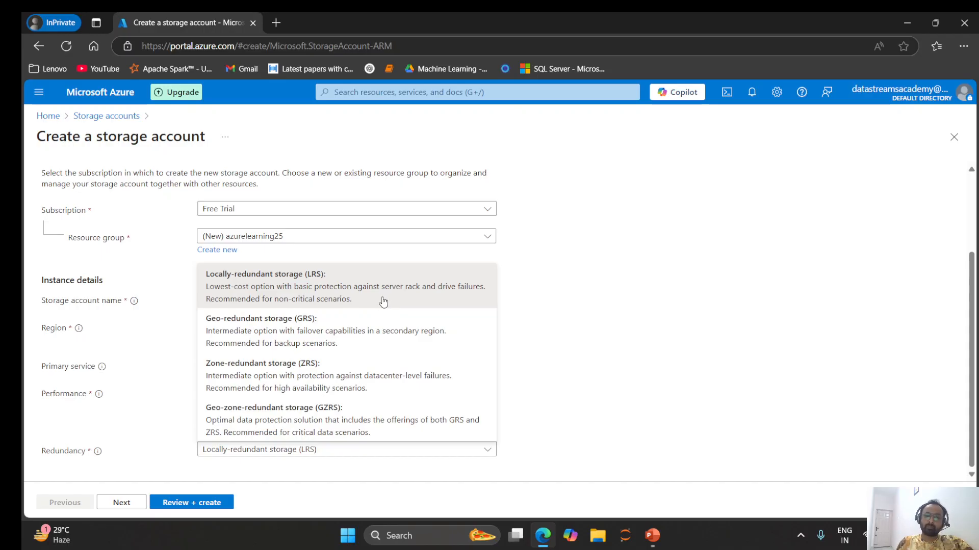
{"action": "left_click", "coordinate": [297, 300]}
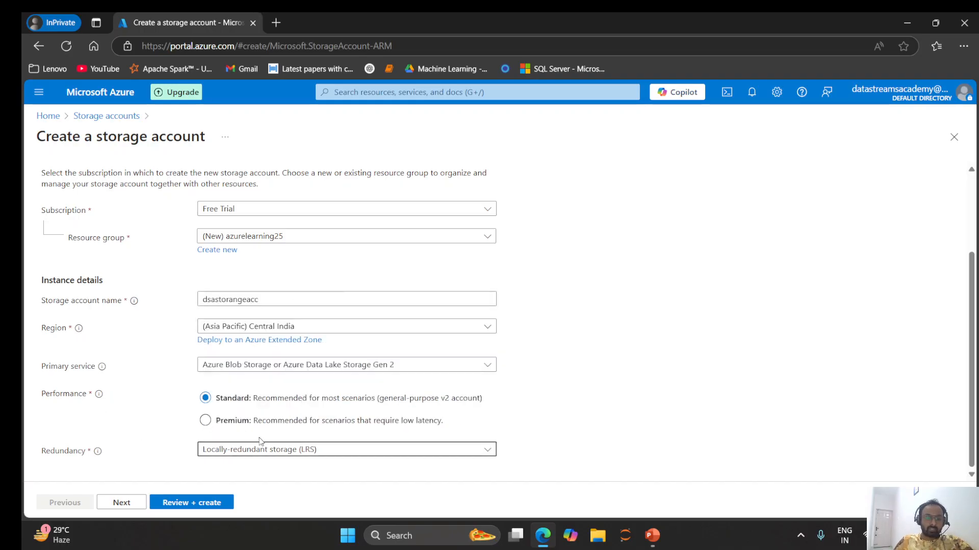
{"action": "scroll", "coordinate": [178, 258], "scroll_direction": "up", "scroll_amount": 3}
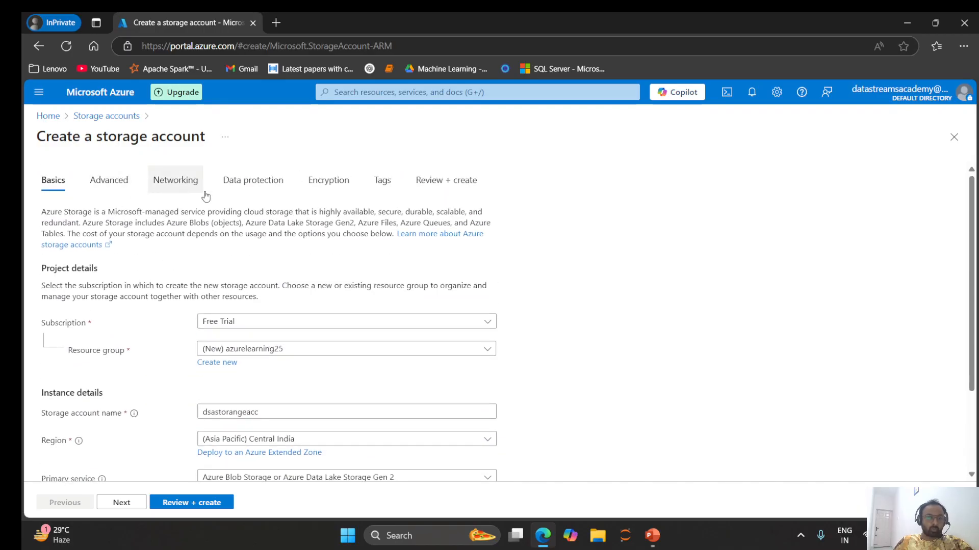
{"action": "scroll", "coordinate": [455, 192], "scroll_direction": "down", "scroll_amount": 2}
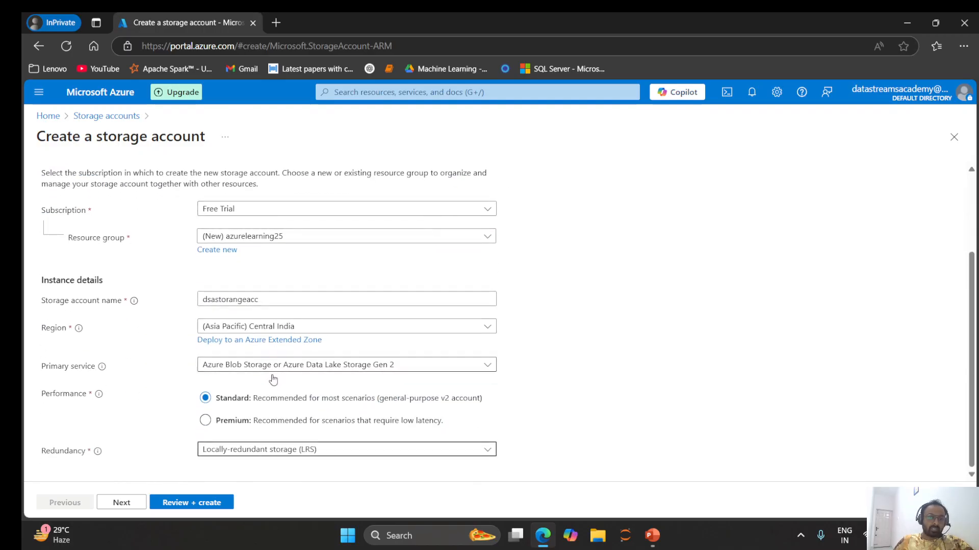
{"action": "left_click", "coordinate": [122, 503]}
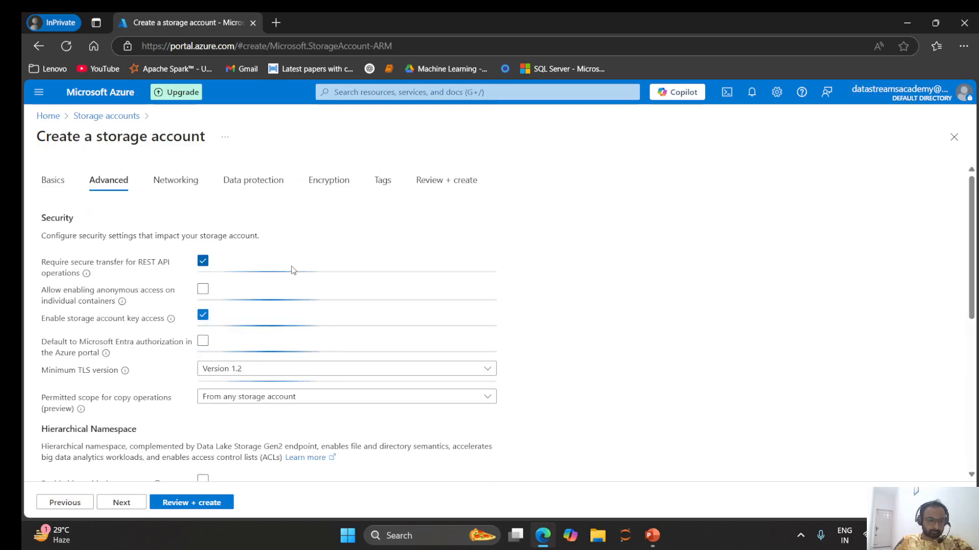
Examine the advanced settings for security, hierarchical namespace, access protocols and the blob access tier.
{"action": "scroll", "coordinate": [291, 267], "scroll_direction": "down", "scroll_amount": 2}
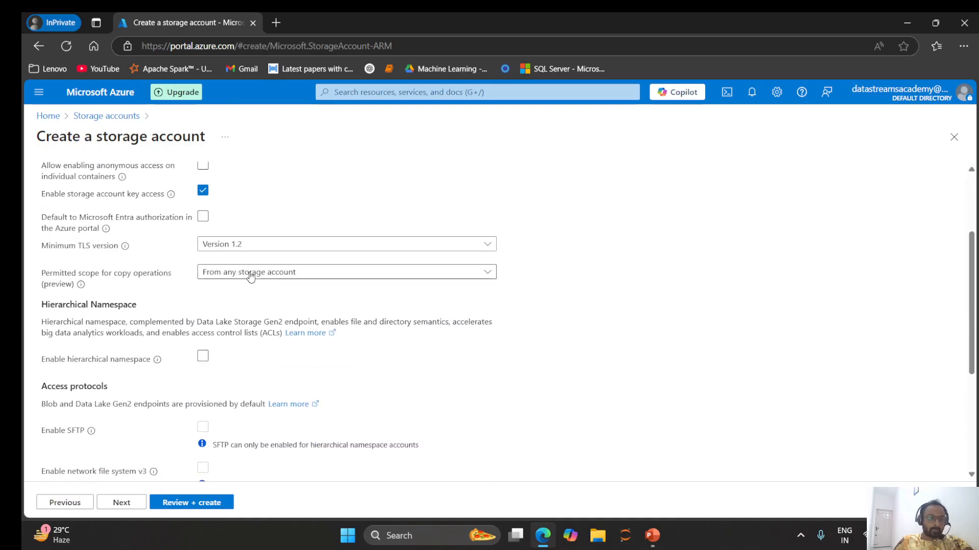
{"action": "scroll", "coordinate": [245, 275], "scroll_direction": "down", "scroll_amount": 1}
{"action": "scroll", "coordinate": [177, 321], "scroll_direction": "down", "scroll_amount": 3}
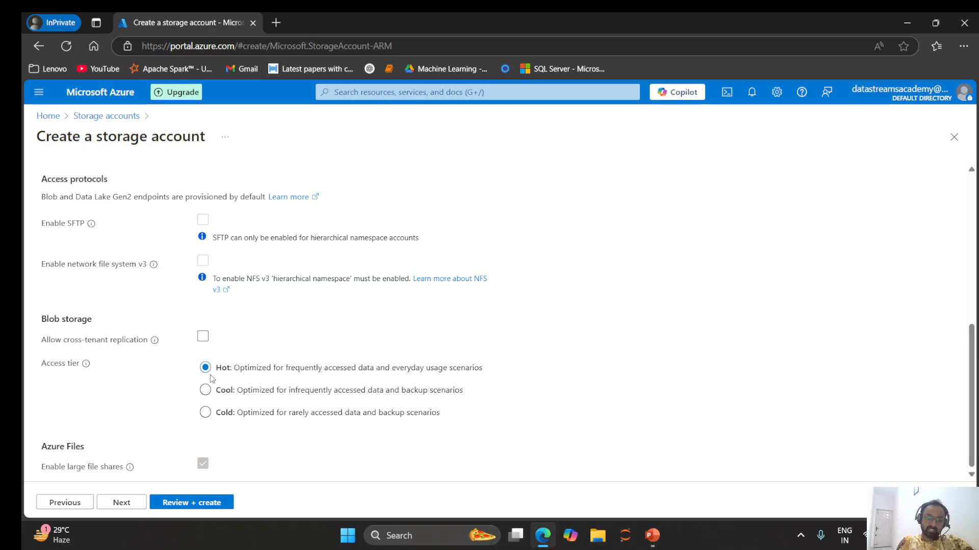
{"action": "left_click", "coordinate": [205, 393]}
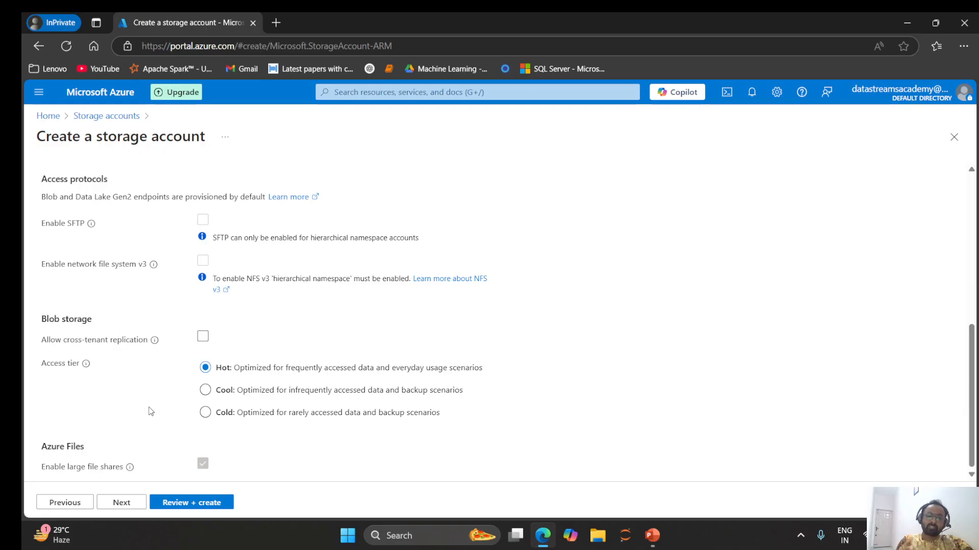
{"action": "scroll", "coordinate": [151, 412], "scroll_direction": "up", "scroll_amount": 6}
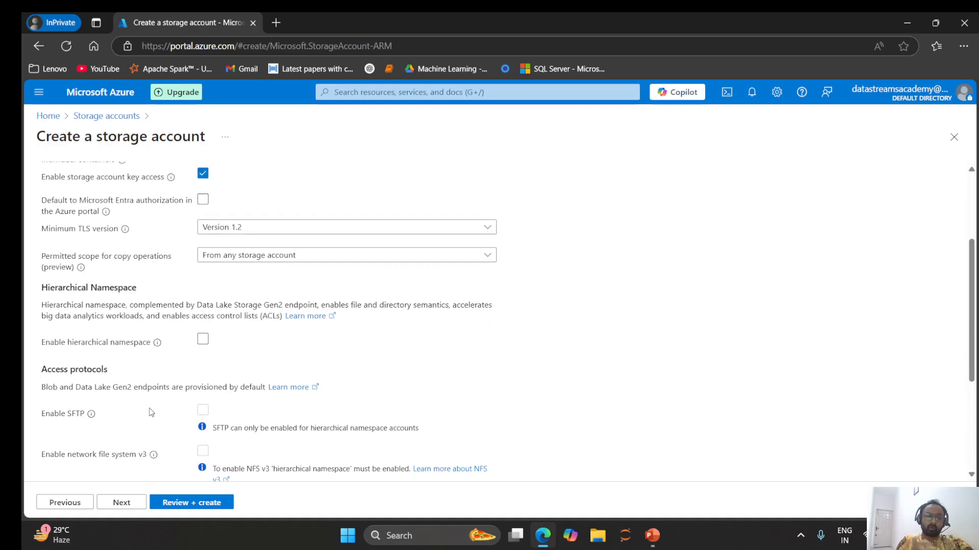
{"action": "scroll", "coordinate": [156, 407], "scroll_direction": "down", "scroll_amount": 6}
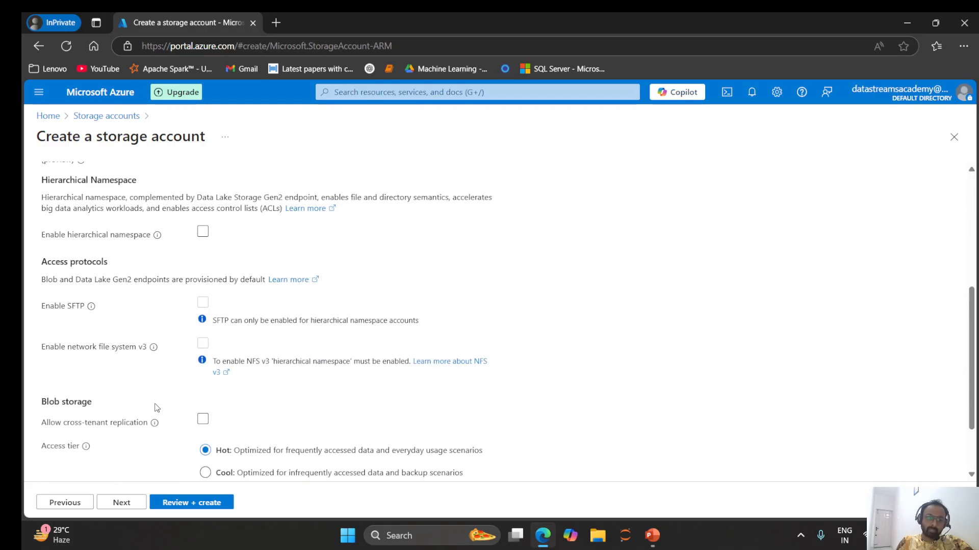
{"action": "scroll", "coordinate": [167, 396], "scroll_direction": "up", "scroll_amount": 2}
{"action": "scroll", "coordinate": [166, 408], "scroll_direction": "down", "scroll_amount": 2}
Review the summary of the storage account configuration and create the account.
{"action": "left_click", "coordinate": [181, 504]}
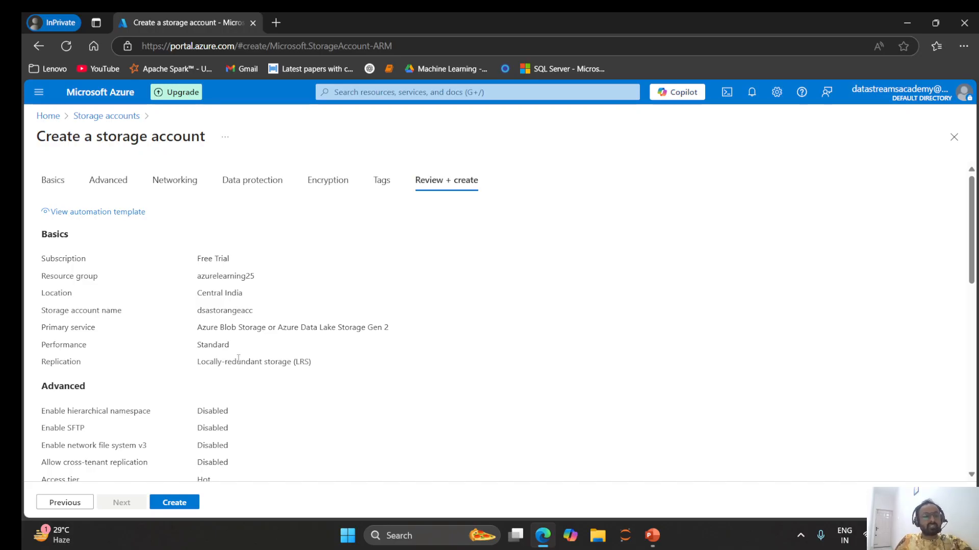
{"action": "scroll", "coordinate": [278, 374], "scroll_direction": "down", "scroll_amount": 6}
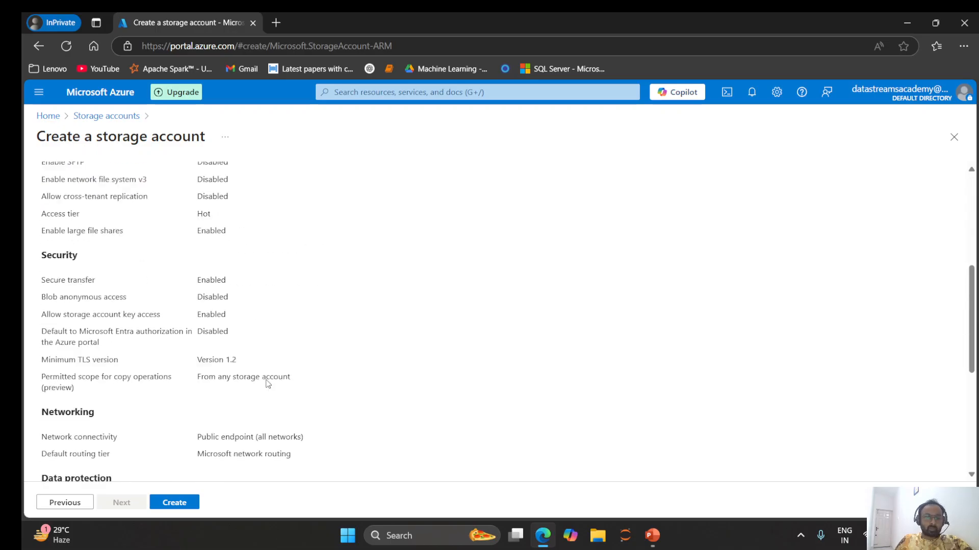
{"action": "left_click", "coordinate": [174, 502]}
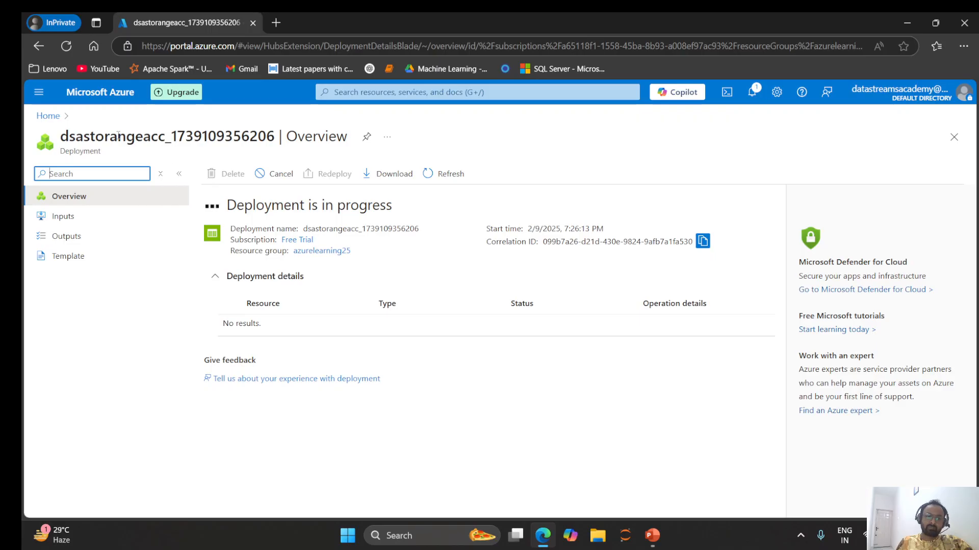
Examine the suffix of the deployment name, check the list of storage accounts, and return to the portal home page.
{"action": "left_click_drag", "start_coordinate": [163, 137], "coordinate": [280, 139]}
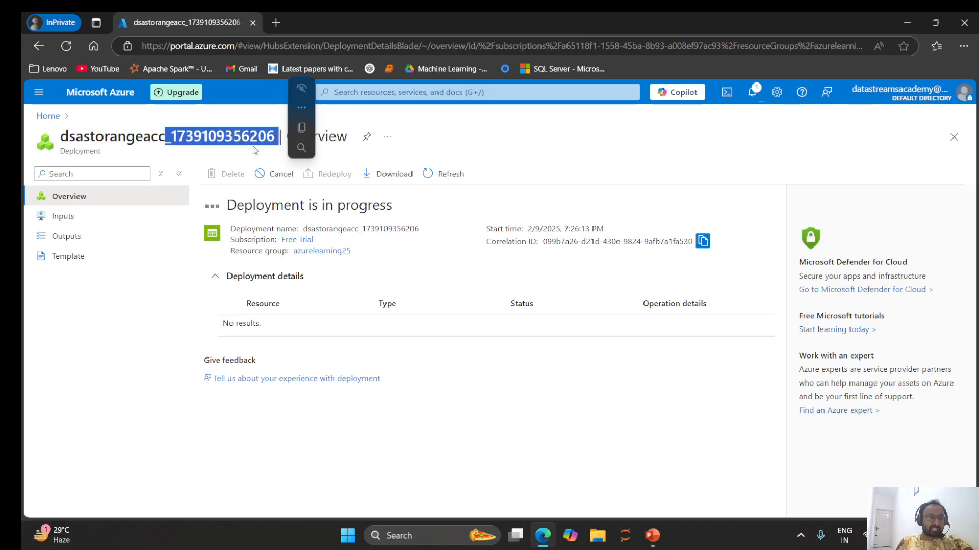
{"action": "left_click", "coordinate": [48, 115]}
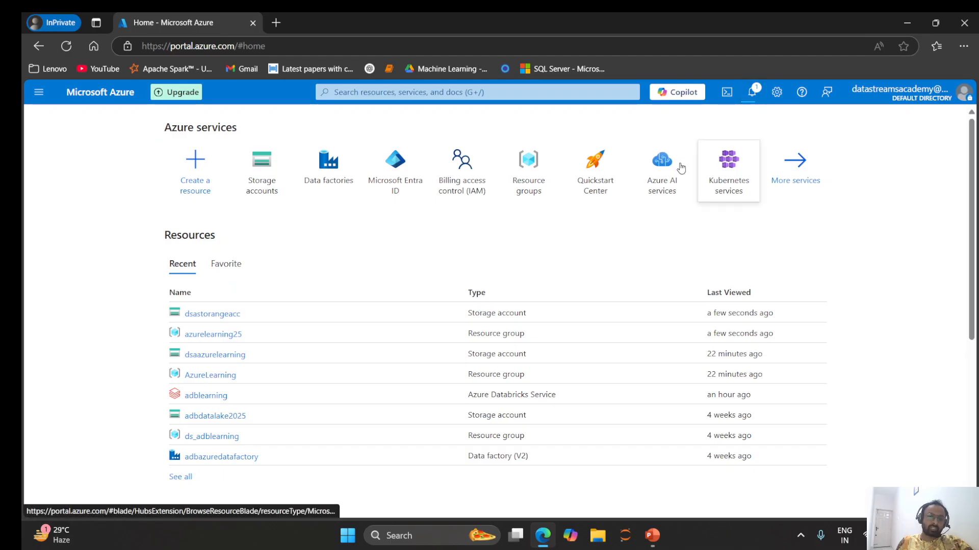
{"action": "left_click", "coordinate": [261, 176]}
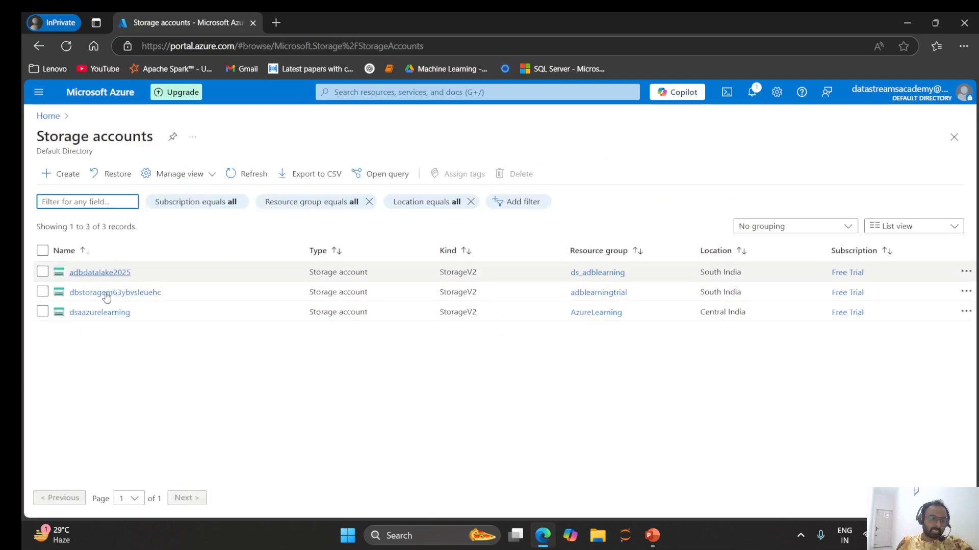
{"action": "left_click", "coordinate": [48, 116]}
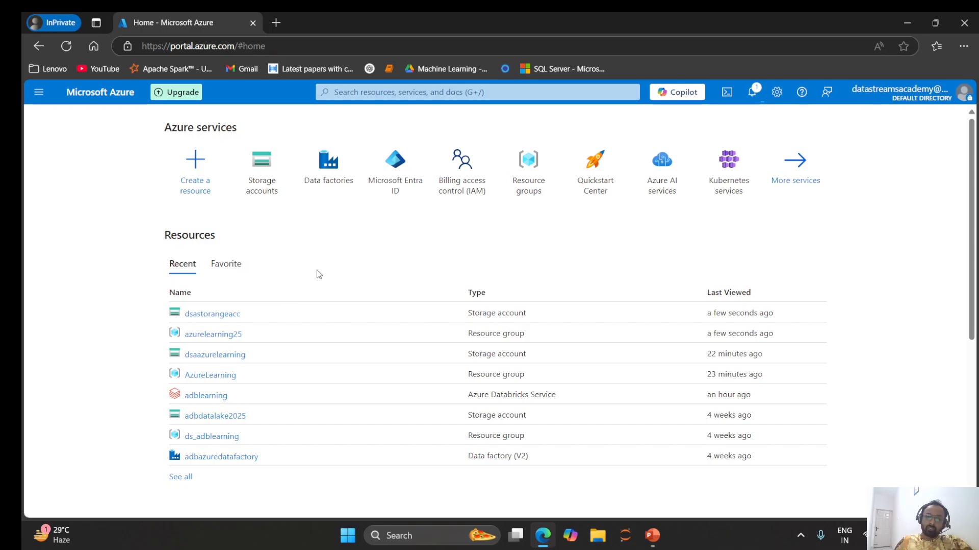
Open the deployed dsastorangeacc storage account and examine its name, resource group, subscription ID and performance in the overview.
{"action": "mouse_move", "coordinate": [312, 192]}
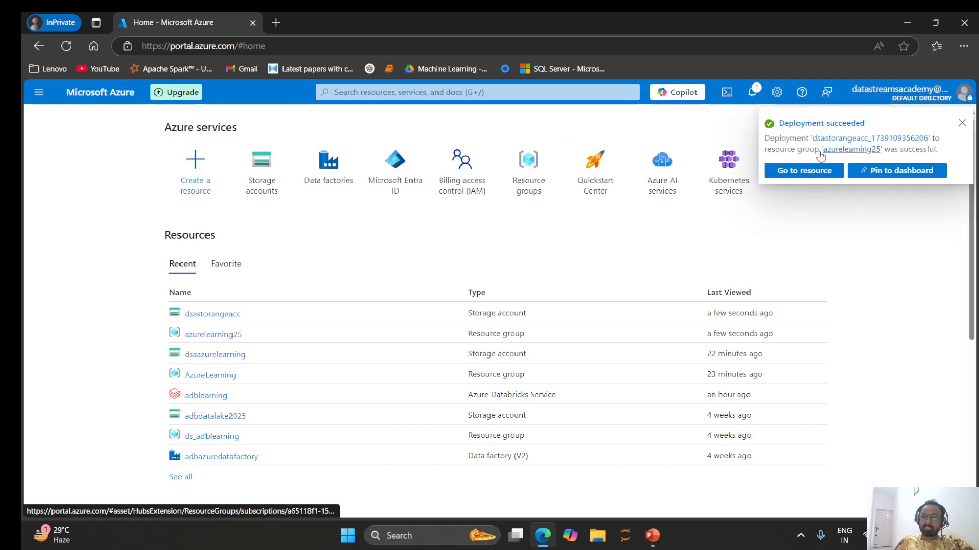
{"action": "left_click", "coordinate": [801, 174]}
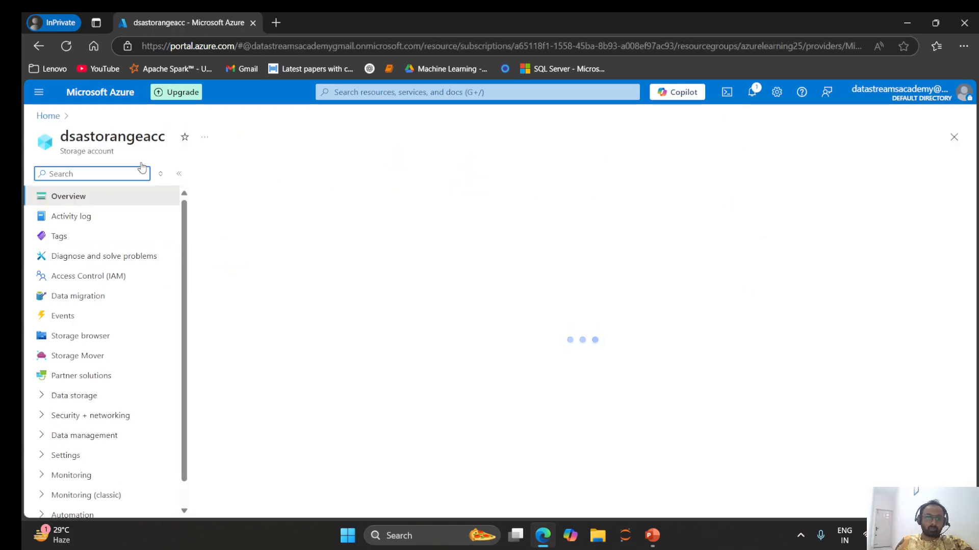
{"action": "left_click_drag", "start_coordinate": [90, 138], "coordinate": [151, 138]}
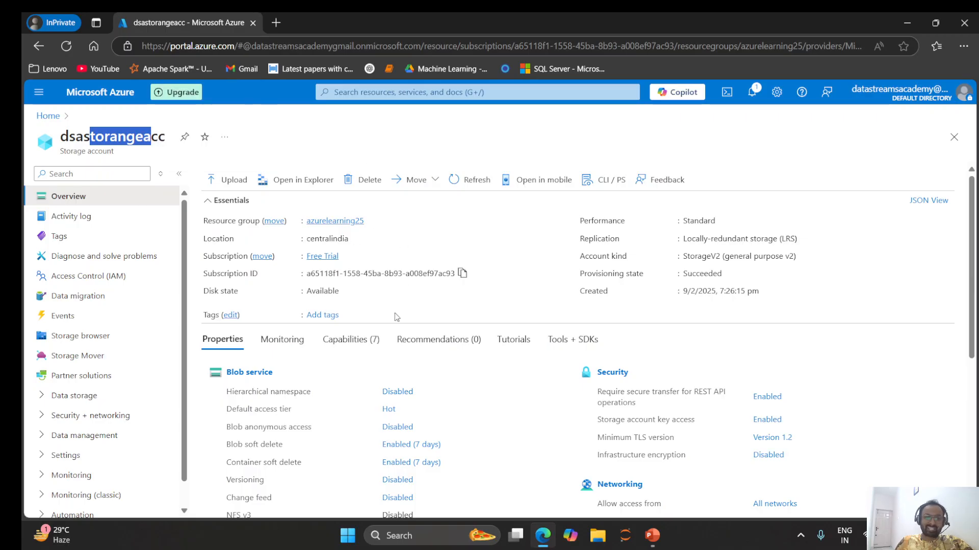
{"action": "scroll", "coordinate": [377, 311], "scroll_direction": "down", "scroll_amount": 5}
{"action": "scroll", "coordinate": [374, 334], "scroll_direction": "up", "scroll_amount": 5}
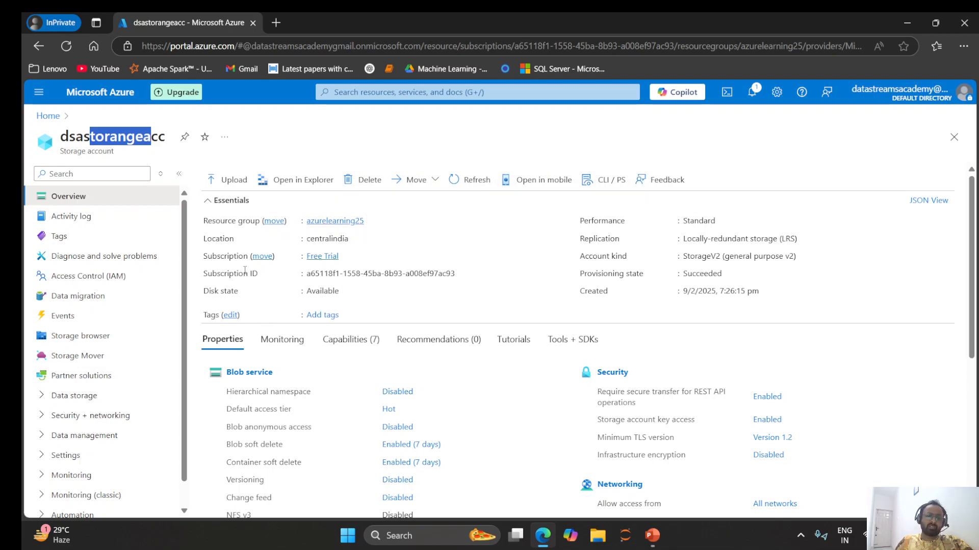
{"action": "left_click_drag", "start_coordinate": [201, 243], "coordinate": [237, 221]}
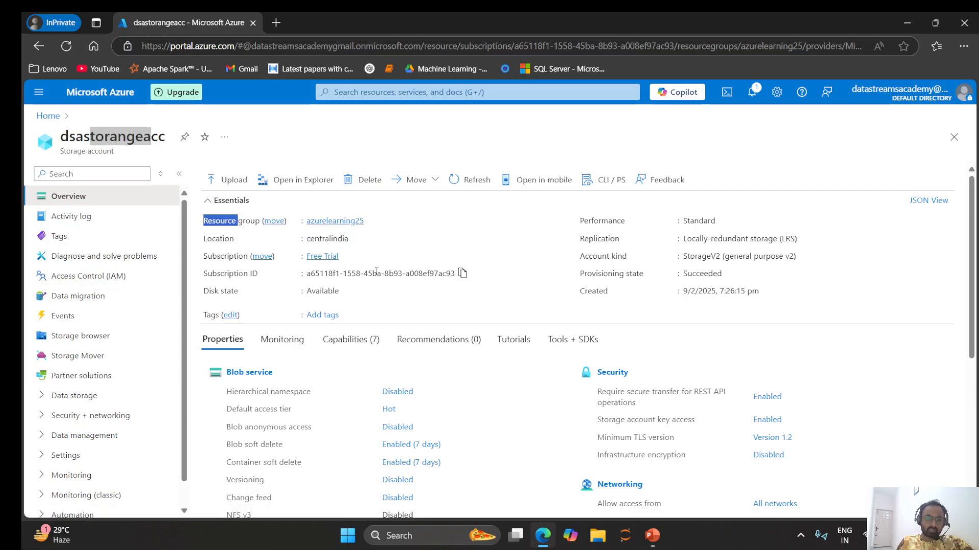
{"action": "left_click_drag", "start_coordinate": [203, 274], "coordinate": [465, 274]}
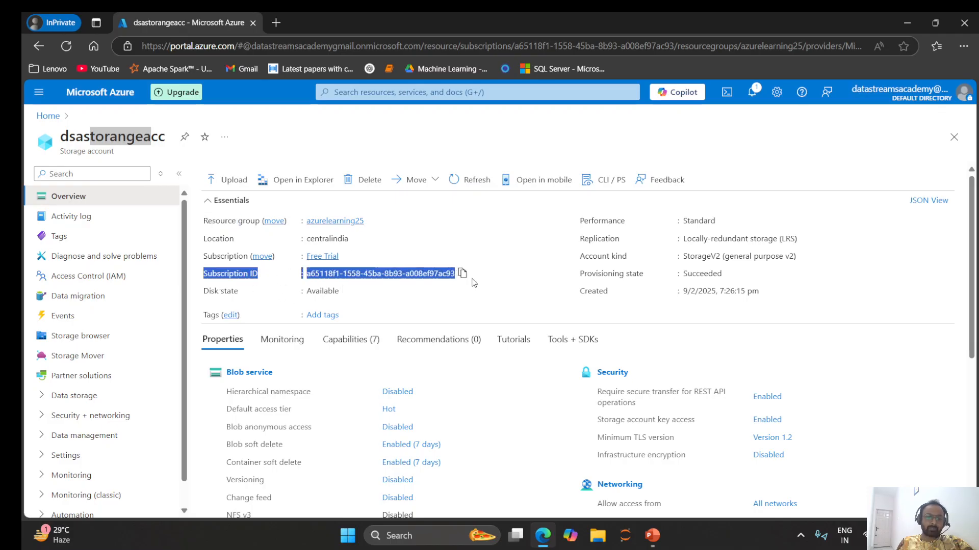
{"action": "left_click", "coordinate": [476, 232]}
{"action": "double_click", "coordinate": [696, 220]}
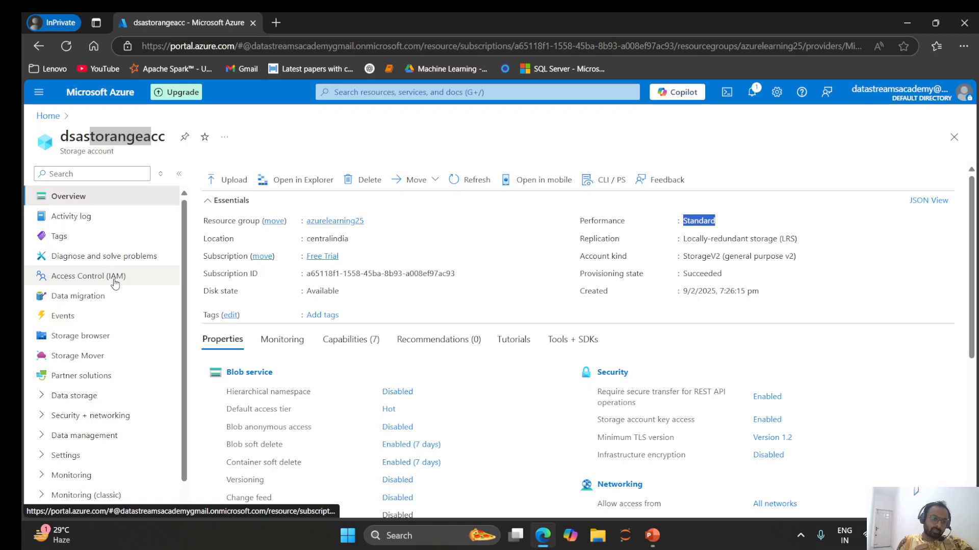
Open the storage browser of the dsastorangeacc storage account.
{"action": "scroll", "coordinate": [110, 301], "scroll_direction": "down", "scroll_amount": 1}
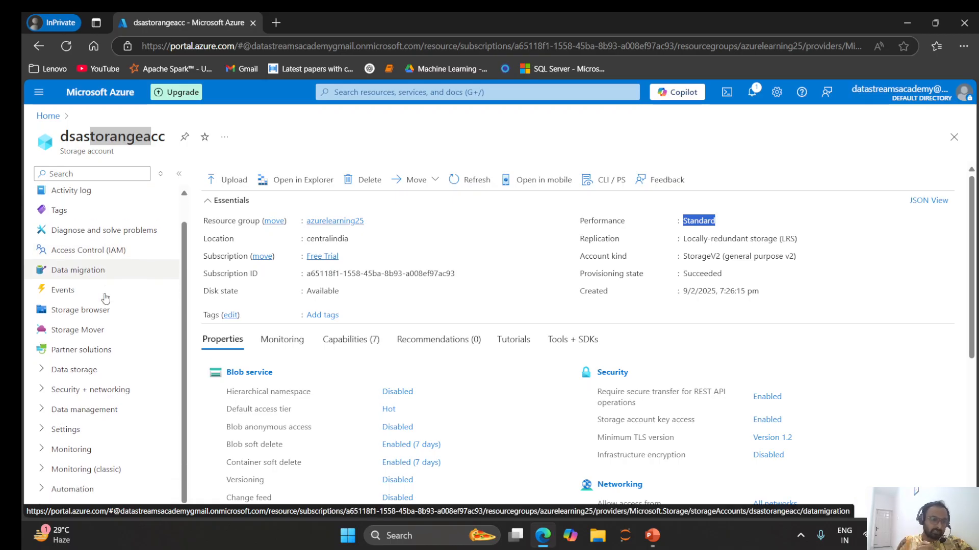
{"action": "left_click", "coordinate": [127, 309]}
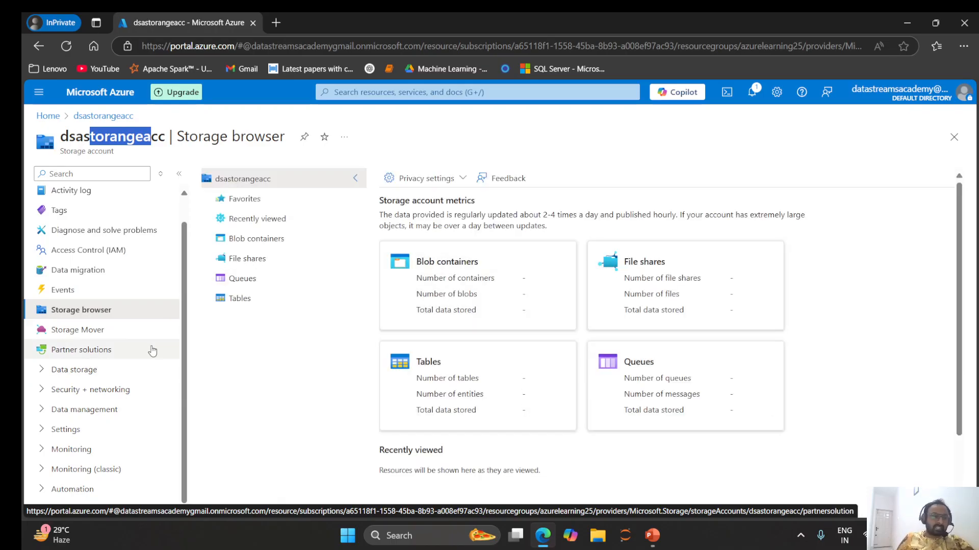
Return from the storage browser to the portal home page and open the list of all Azure services.
{"action": "scroll", "coordinate": [79, 352], "scroll_direction": "up", "scroll_amount": 1}
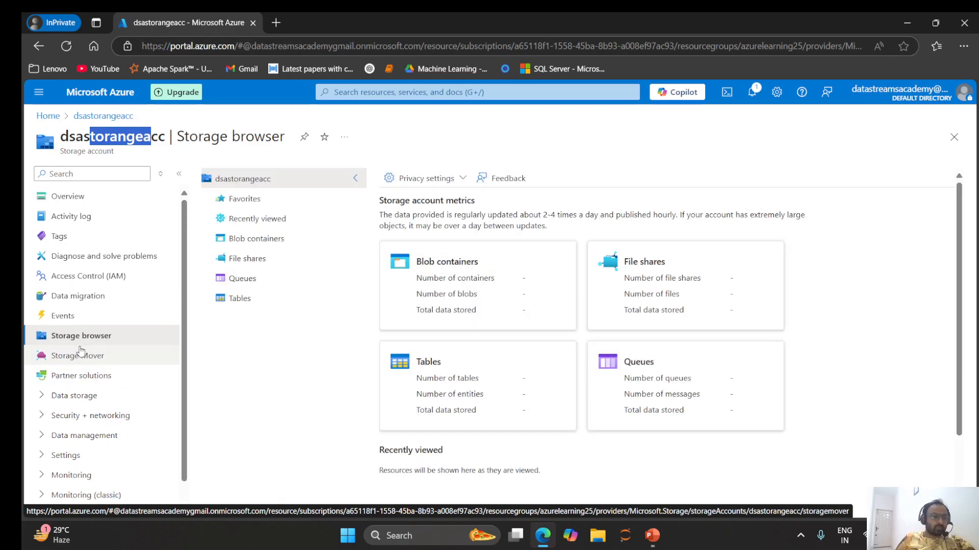
{"action": "left_click", "coordinate": [43, 117]}
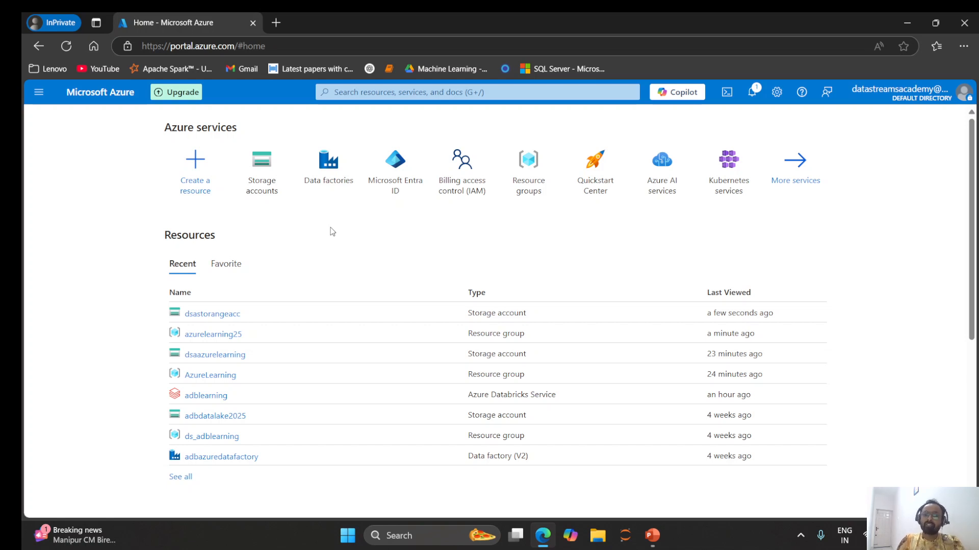
{"action": "left_click", "coordinate": [796, 183]}
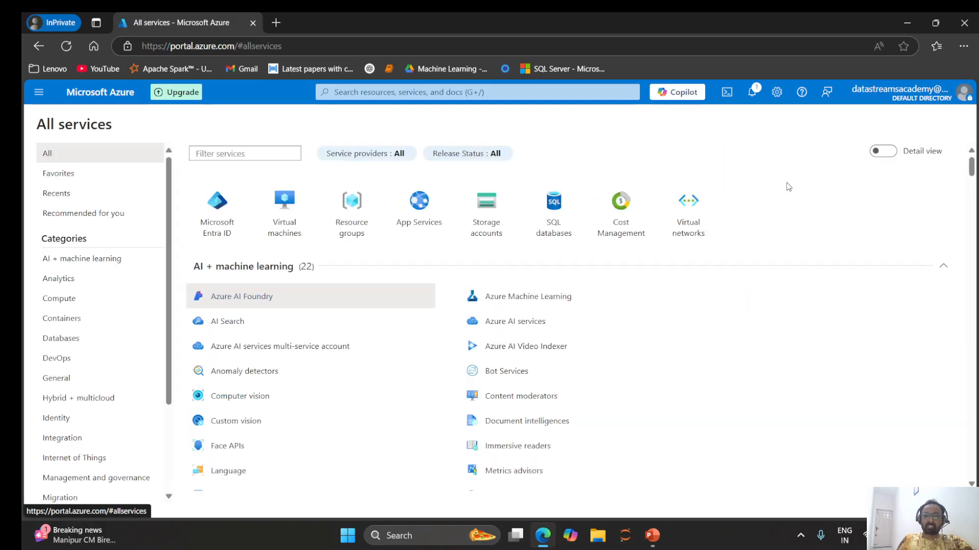
Examine the Compute category of services, including its Infrastructure as a Service (IaaS) and Platform as a Service (PaaS) sections.
{"action": "scroll", "coordinate": [100, 301], "scroll_direction": "down", "scroll_amount": 1}
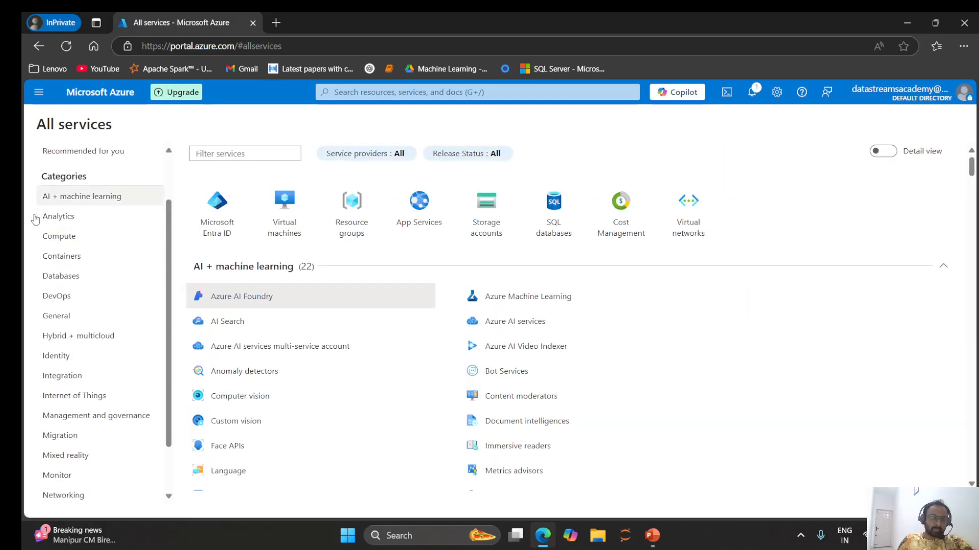
{"action": "left_click", "coordinate": [59, 236]}
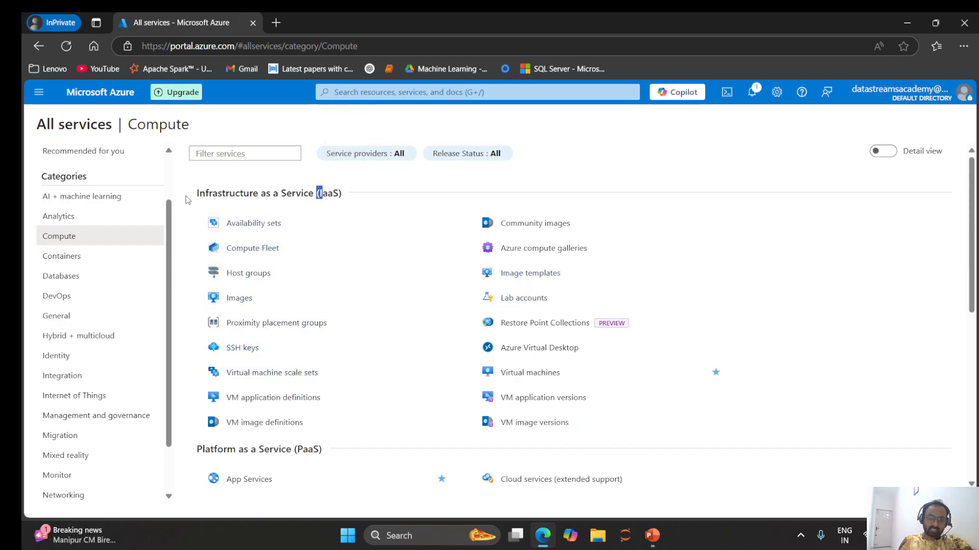
{"action": "left_click_drag", "start_coordinate": [197, 194], "coordinate": [347, 194]}
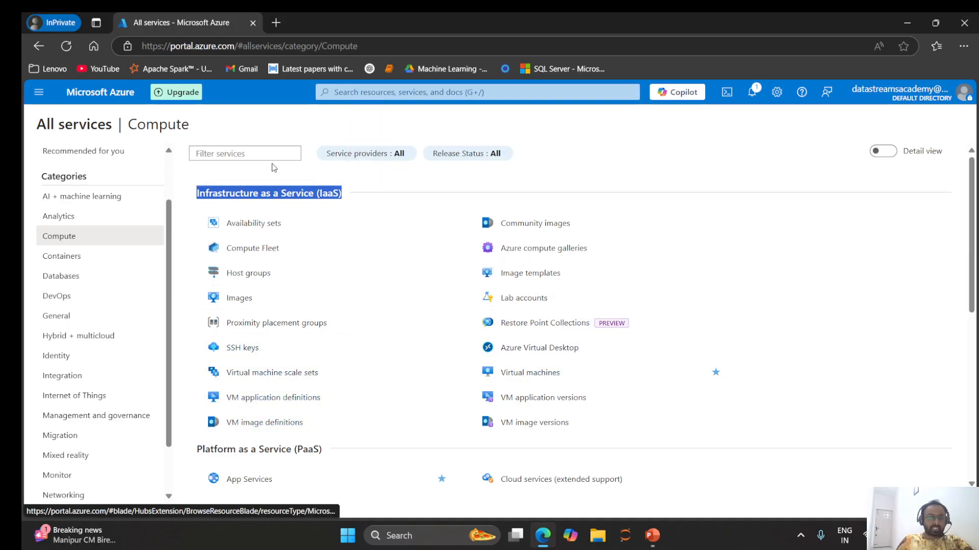
{"action": "scroll", "coordinate": [406, 300], "scroll_direction": "down", "scroll_amount": 1}
{"action": "scroll", "coordinate": [407, 300], "scroll_direction": "down", "scroll_amount": 5}
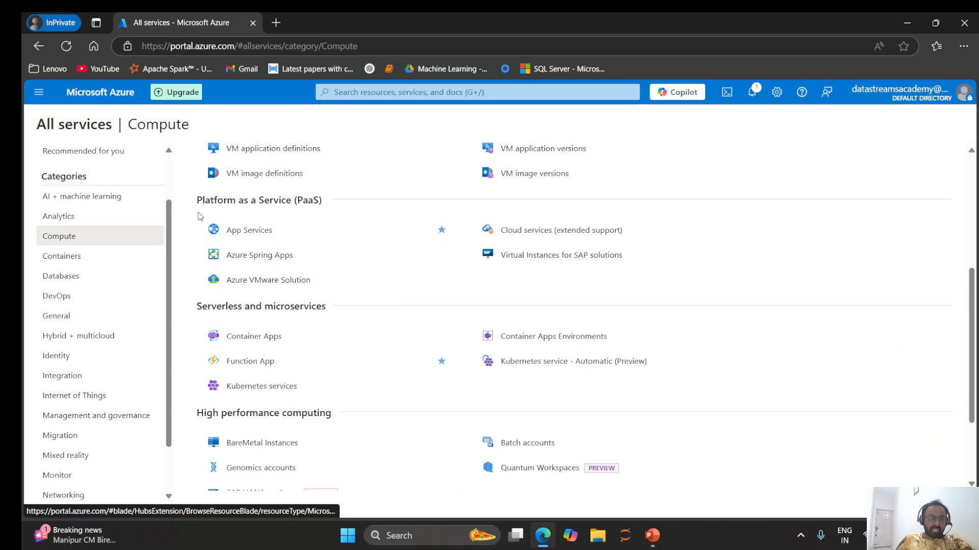
{"action": "left_click_drag", "start_coordinate": [197, 203], "coordinate": [326, 204]}
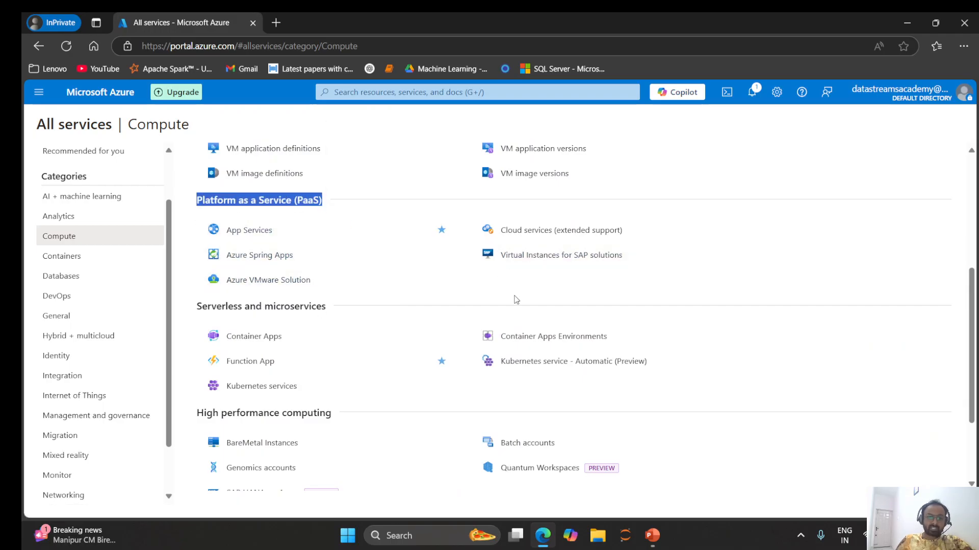
{"action": "scroll", "coordinate": [393, 273], "scroll_direction": "down", "scroll_amount": 3}
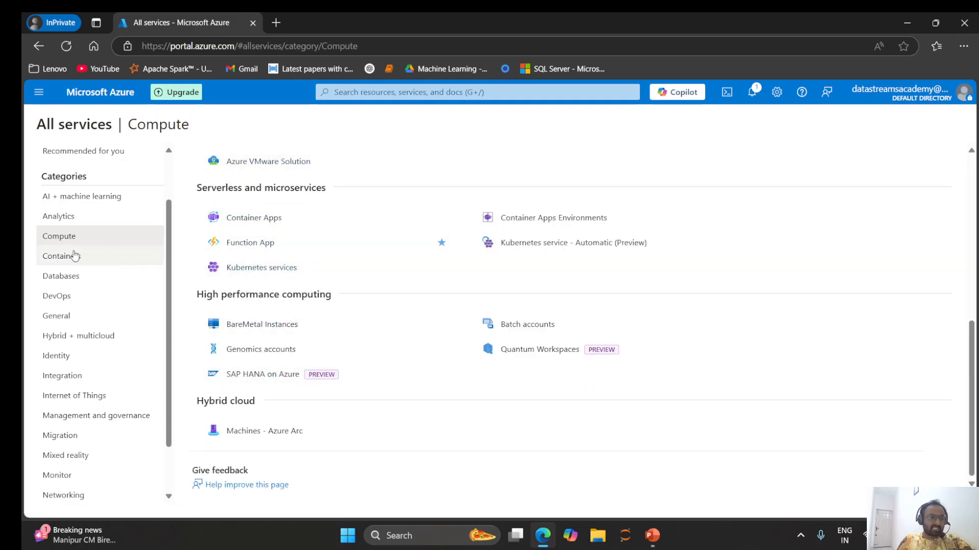
Examine the services offered in the Databases category and in the Monitor category.
{"action": "left_click", "coordinate": [68, 278]}
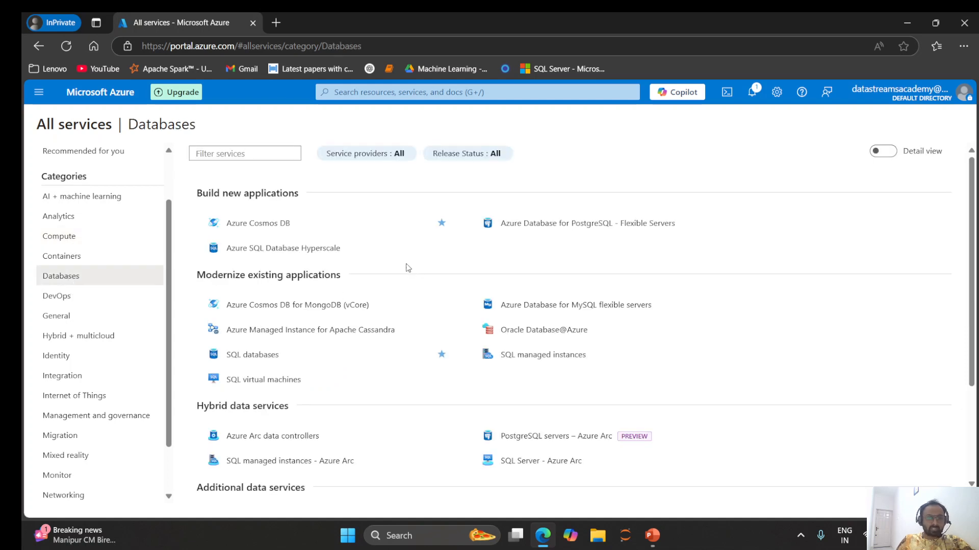
{"action": "scroll", "coordinate": [407, 278], "scroll_direction": "down", "scroll_amount": 3}
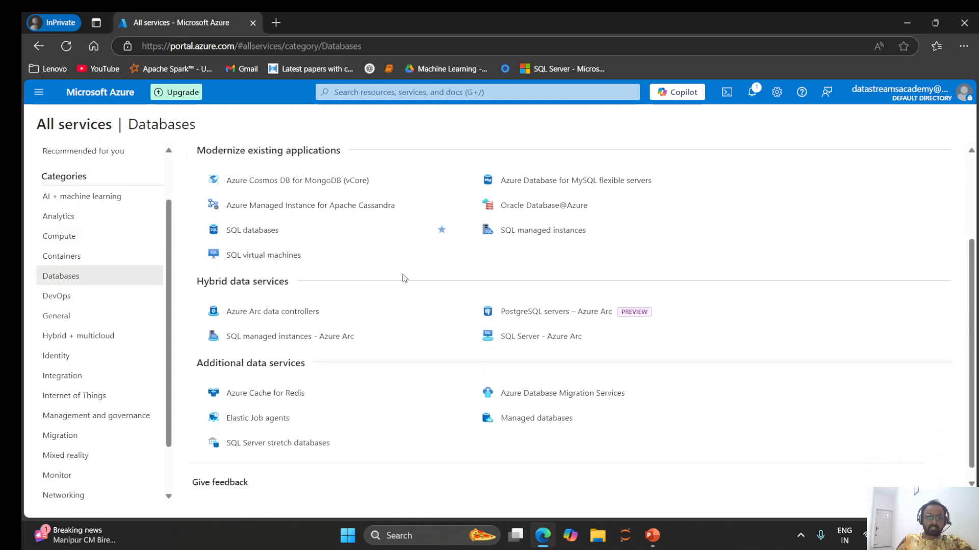
{"action": "scroll", "coordinate": [285, 229], "scroll_direction": "down", "scroll_amount": 1}
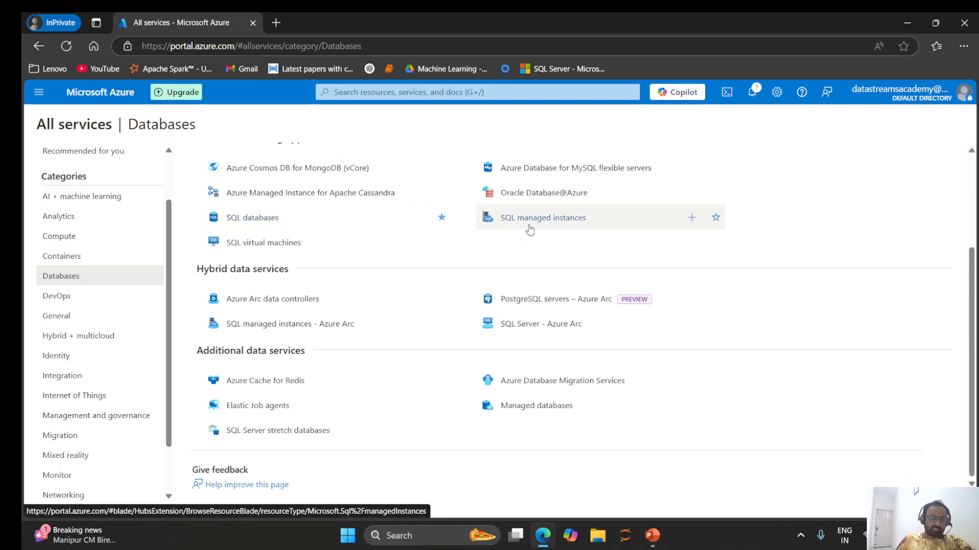
{"action": "scroll", "coordinate": [81, 255], "scroll_direction": "down", "scroll_amount": 2}
{"action": "left_click", "coordinate": [92, 413]}
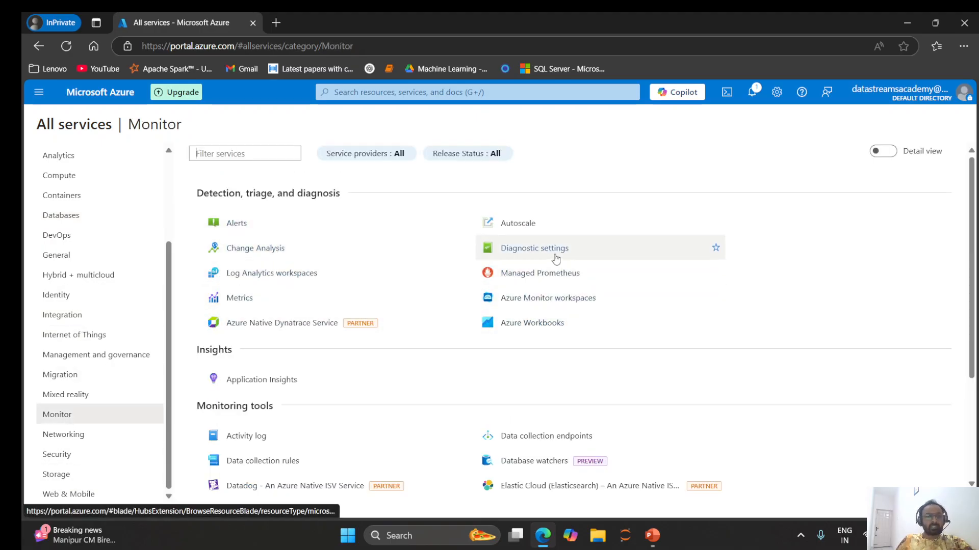
{"action": "scroll", "coordinate": [112, 301], "scroll_direction": "up", "scroll_amount": 3}
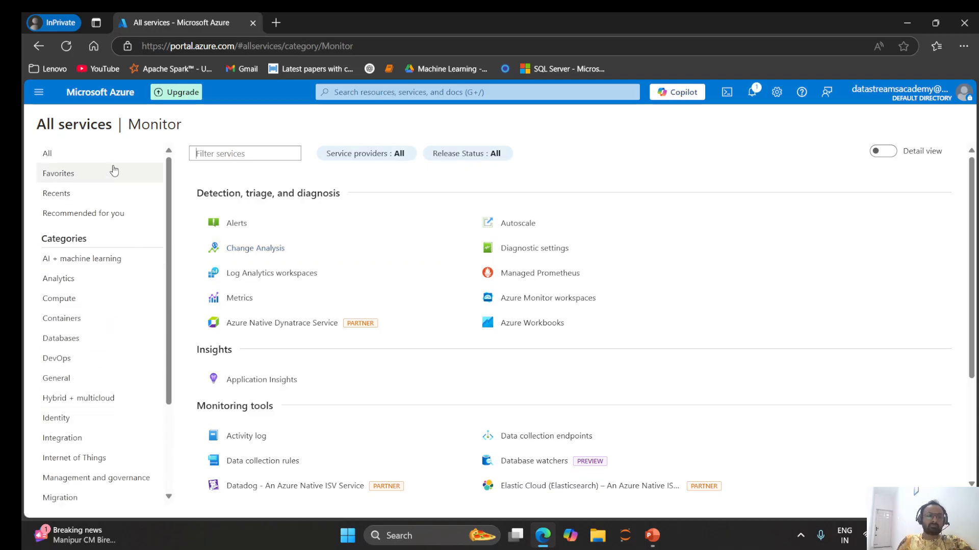
Return to the portal home page and check the notifications, closing them after review.
{"action": "left_click", "coordinate": [98, 93]}
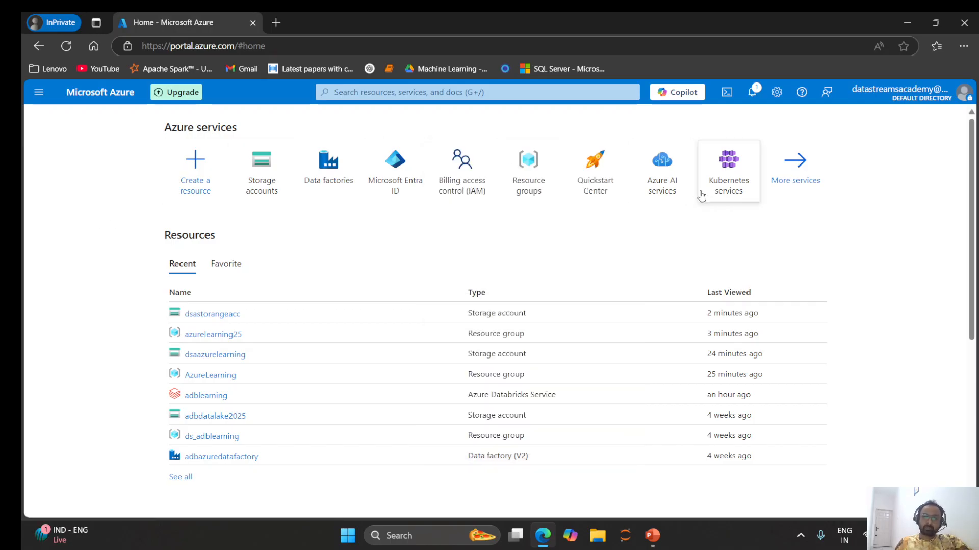
{"action": "left_click", "coordinate": [752, 94]}
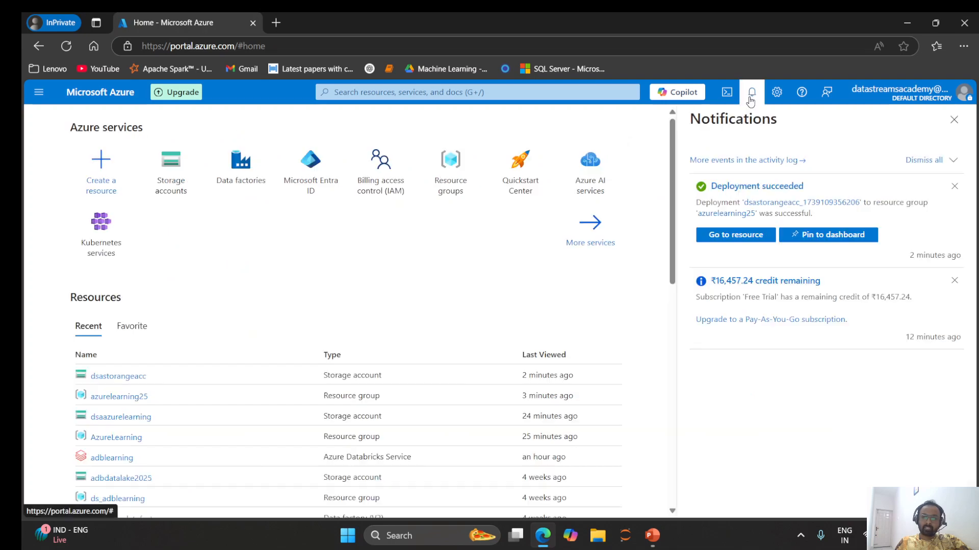
{"action": "left_click", "coordinate": [953, 119]}
Search the web for "azure price calculator" in a new browser tab and open the Azure Pricing Calculator result.
{"action": "left_click", "coordinate": [276, 24]}
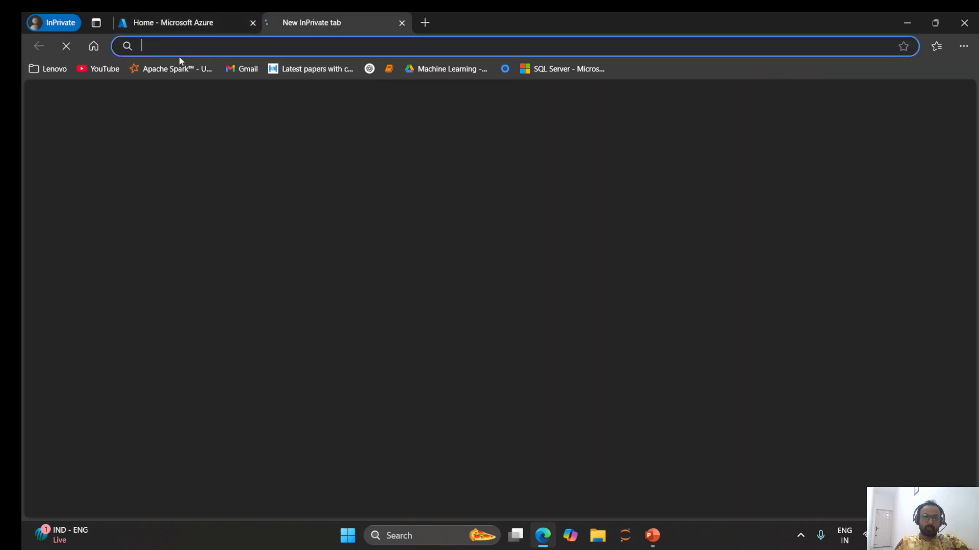
{"action": "type", "text": "azure proce"}
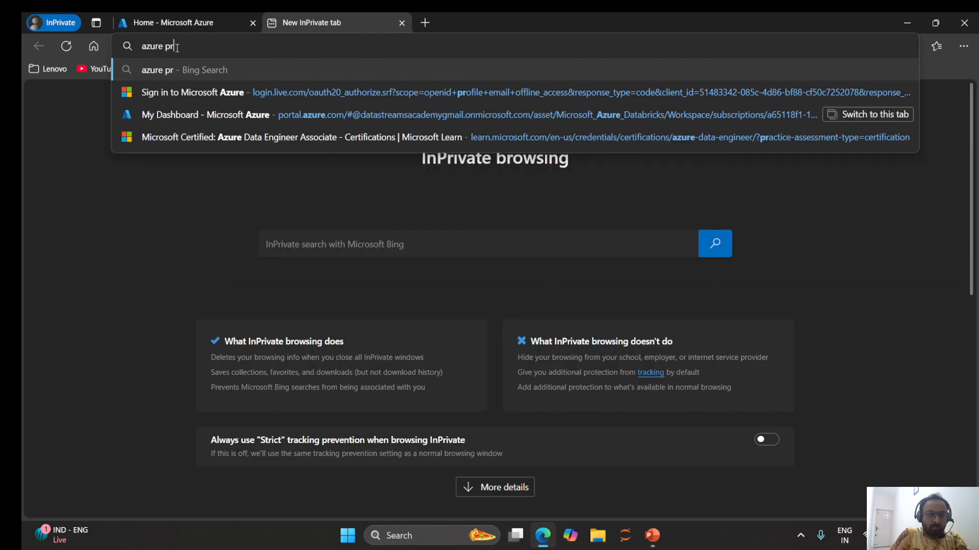
{"action": "key", "text": "BackSpace"}
{"action": "key", "text": "BackSpace"}
{"action": "key", "text": "BackSpace"}
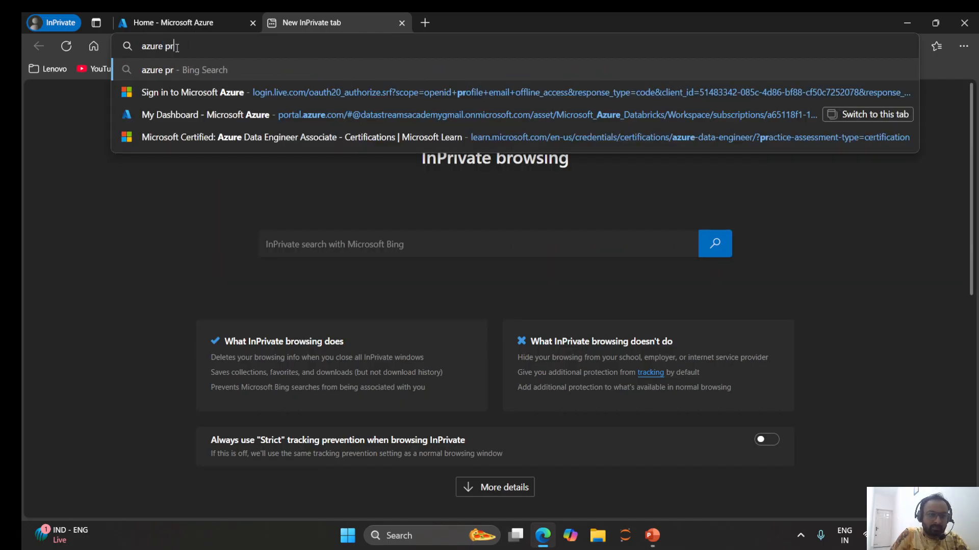
{"action": "type", "text": "ice cal"}
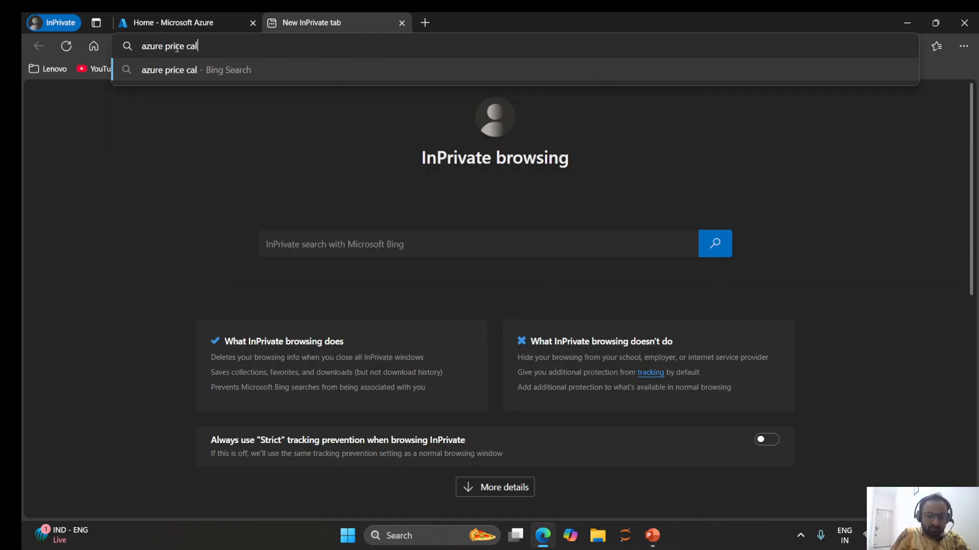
{"action": "type", "text": "culat"}
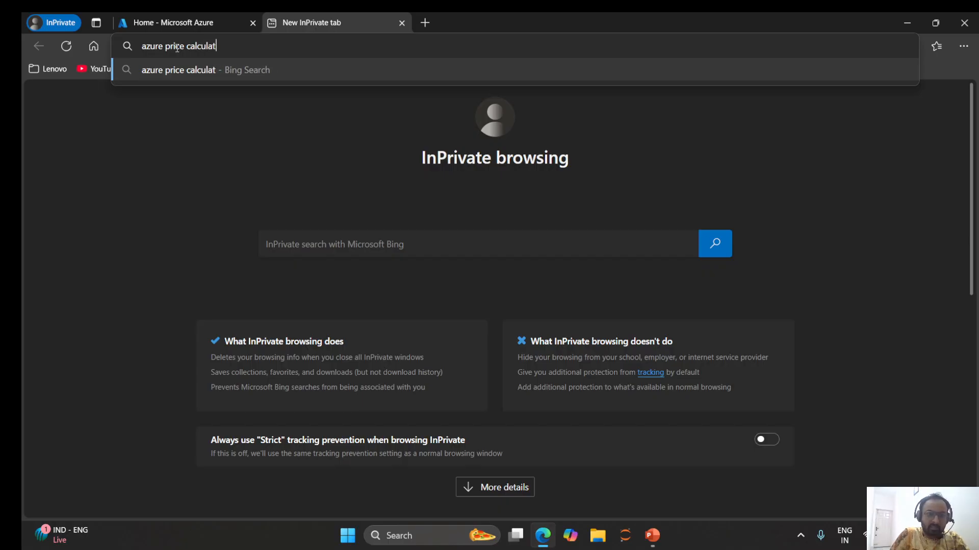
{"action": "type", "text": "or"}
{"action": "key", "text": "Return"}
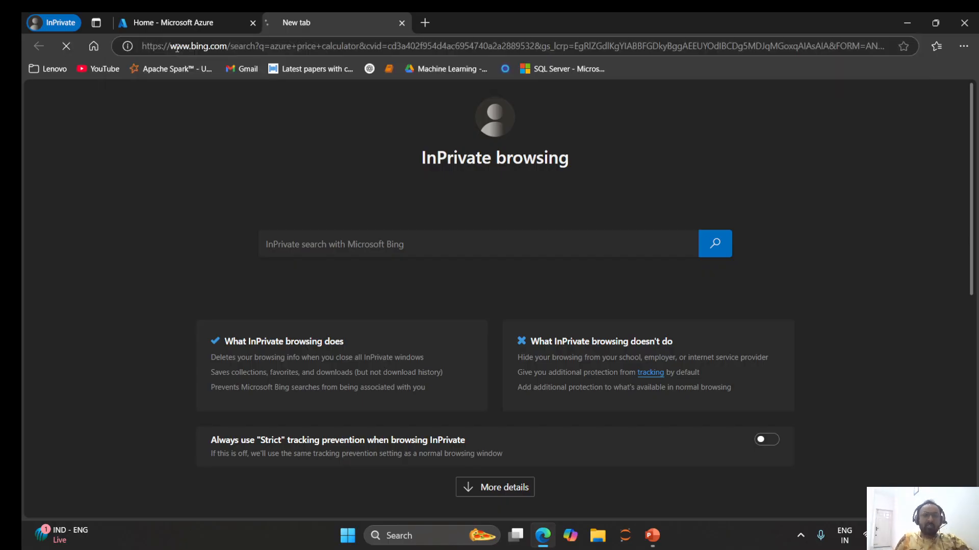
{"action": "scroll", "coordinate": [267, 198], "scroll_direction": "down", "scroll_amount": 2}
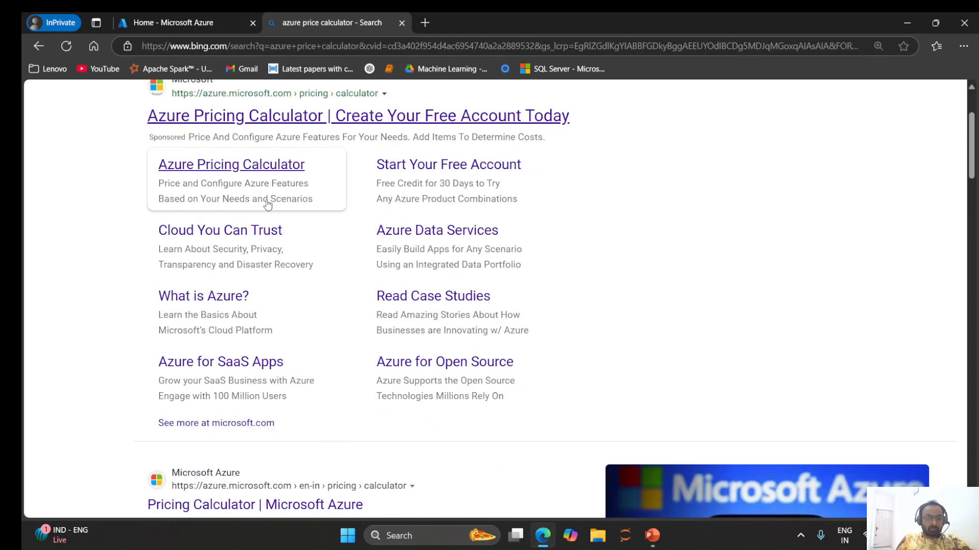
{"action": "left_click", "coordinate": [227, 118]}
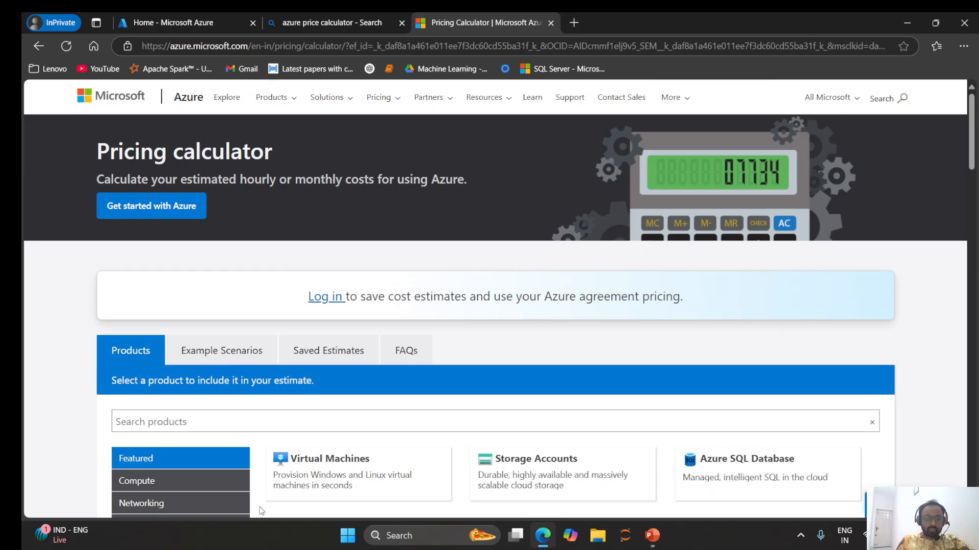
Add Storage Accounts to the pricing estimate and view its configuration options.
{"action": "scroll", "coordinate": [321, 478], "scroll_direction": "down", "scroll_amount": 1}
{"action": "scroll", "coordinate": [323, 470], "scroll_direction": "down", "scroll_amount": 2}
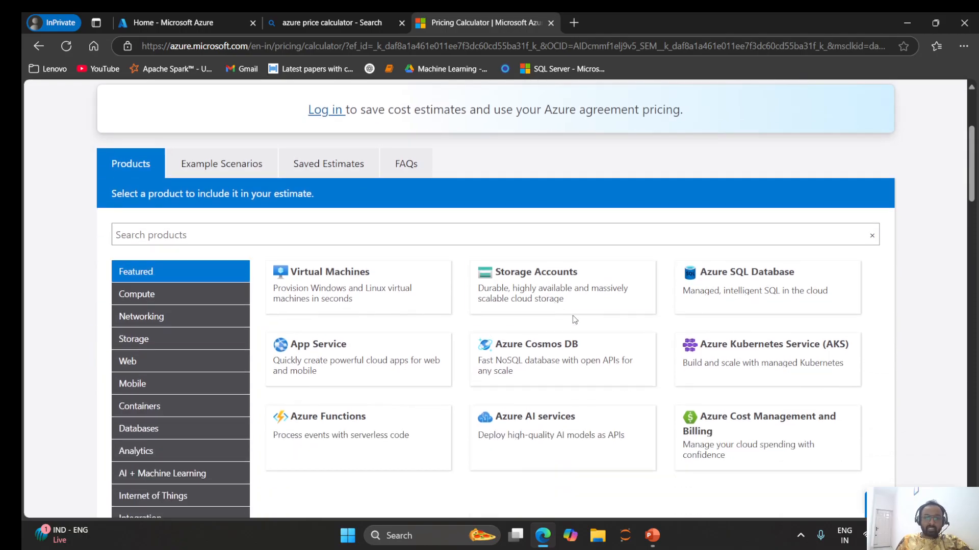
{"action": "left_click", "coordinate": [534, 297]}
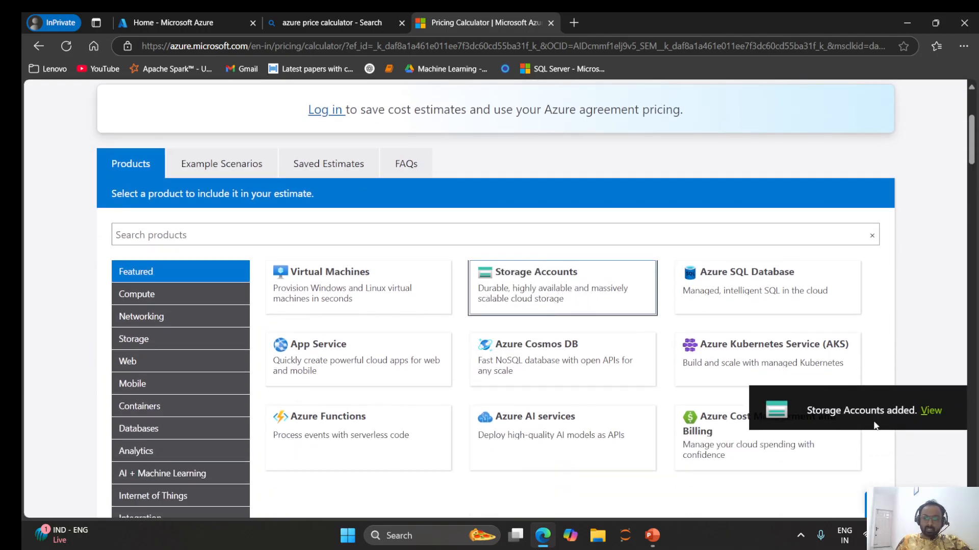
{"action": "left_click", "coordinate": [931, 411]}
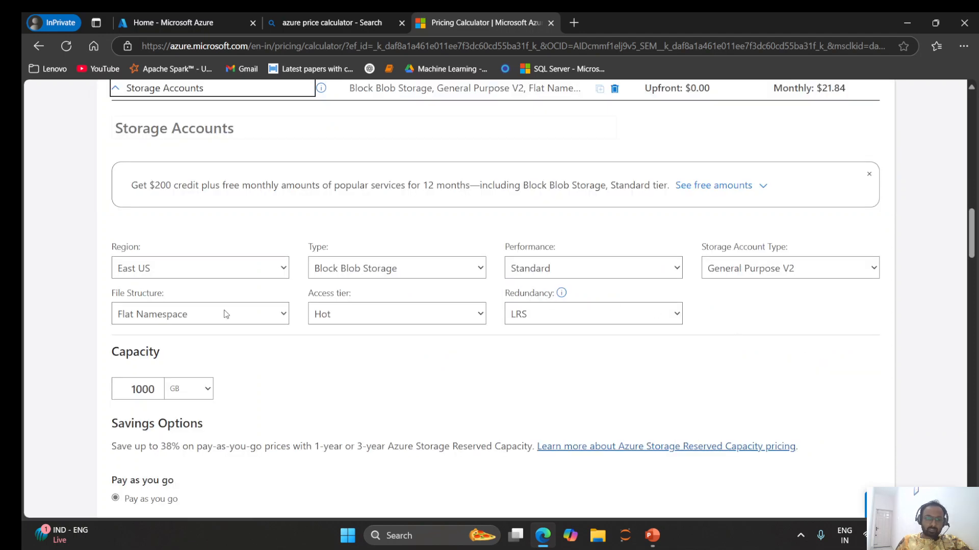
{"action": "scroll", "coordinate": [226, 314], "scroll_direction": "up", "scroll_amount": 2}
{"action": "scroll", "coordinate": [226, 314], "scroll_direction": "up", "scroll_amount": 1}
{"action": "scroll", "coordinate": [265, 302], "scroll_direction": "down", "scroll_amount": 3}
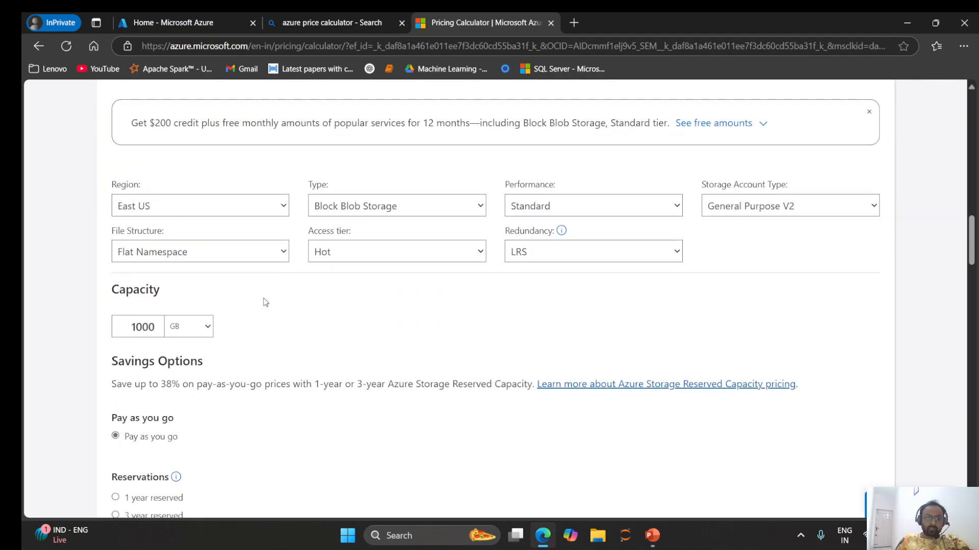
Set the storage account estimate's region to East US and its type to Data Lake Storage Gen2.
{"action": "left_click", "coordinate": [206, 209]}
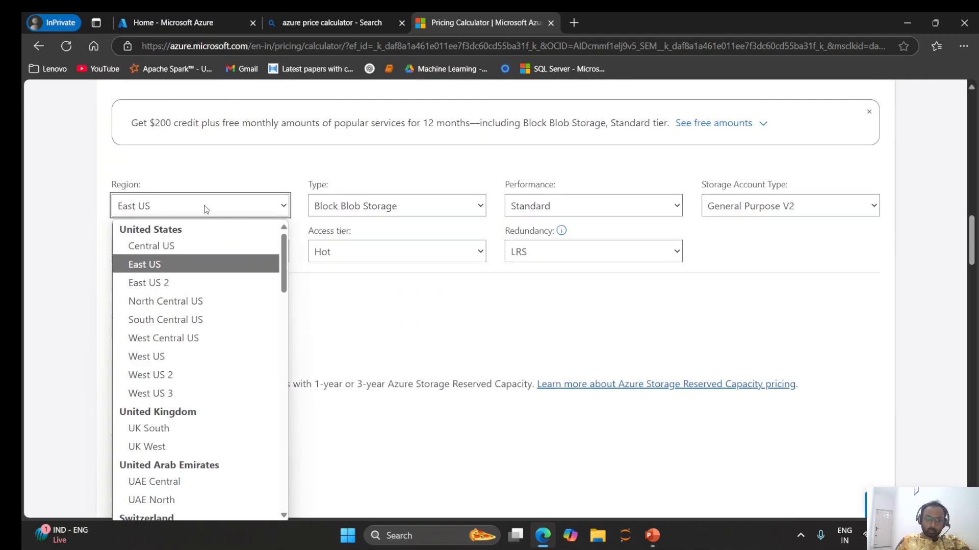
{"action": "left_click", "coordinate": [171, 266]}
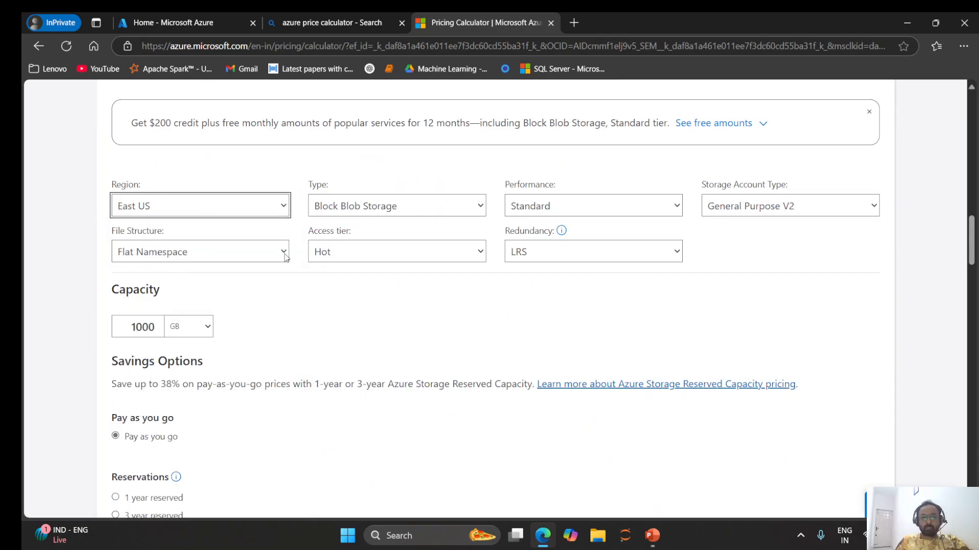
{"action": "left_click", "coordinate": [443, 208]}
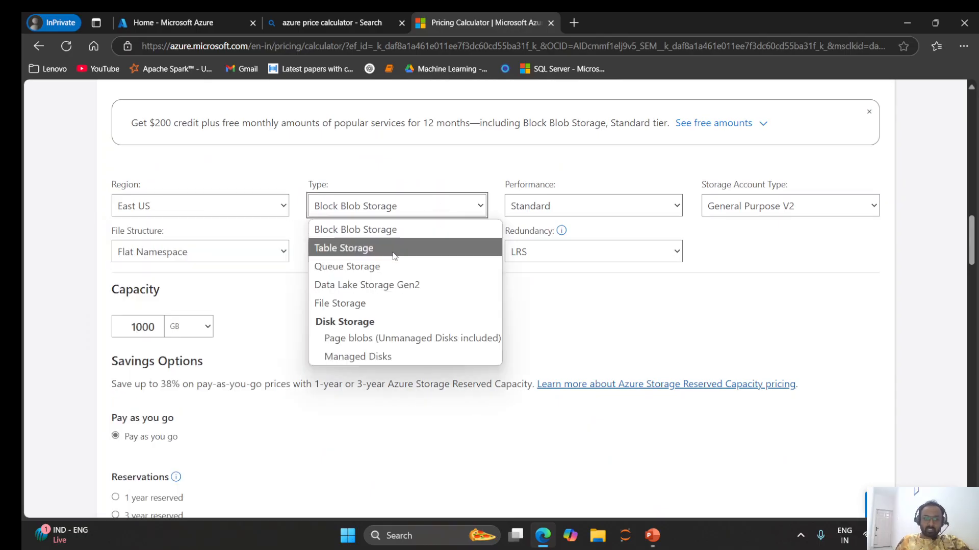
{"action": "left_click", "coordinate": [414, 288]}
Set the tier of the storage account estimate to Premium and its redundancy to LRS.
{"action": "left_click", "coordinate": [614, 207]}
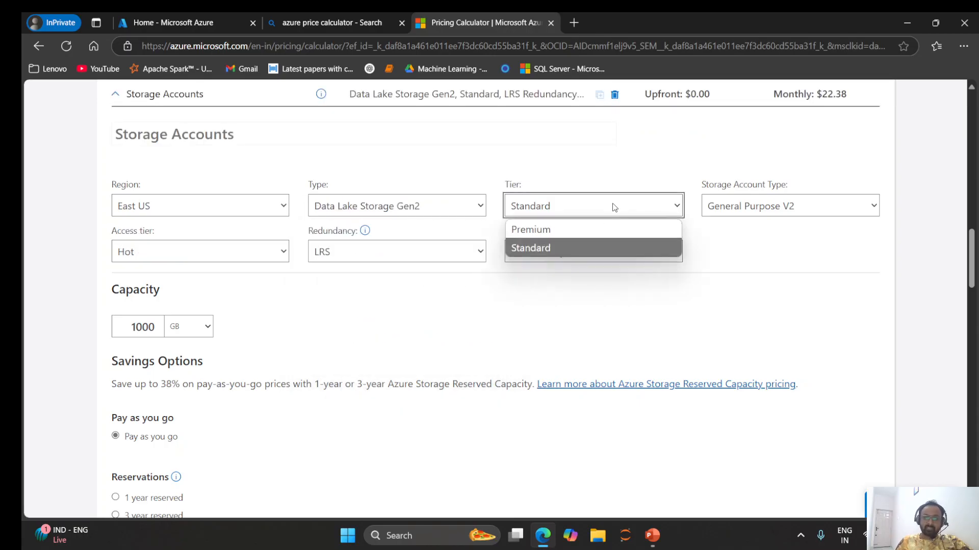
{"action": "left_click", "coordinate": [566, 226]}
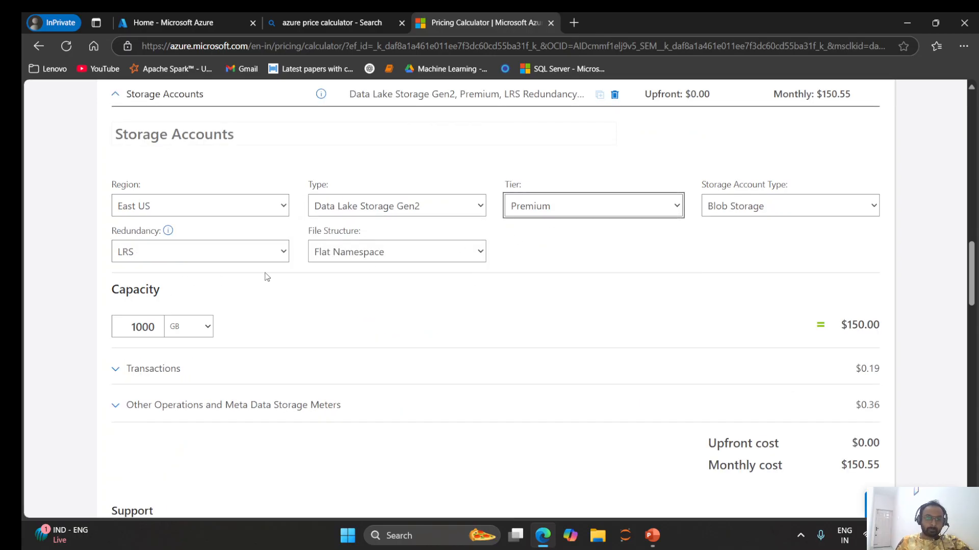
{"action": "left_click", "coordinate": [272, 260]}
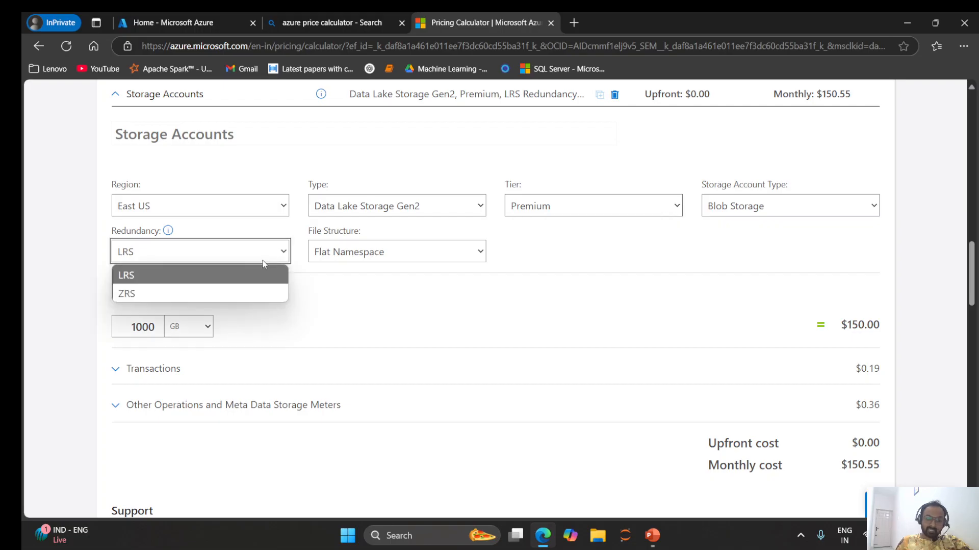
{"action": "left_click", "coordinate": [137, 280]}
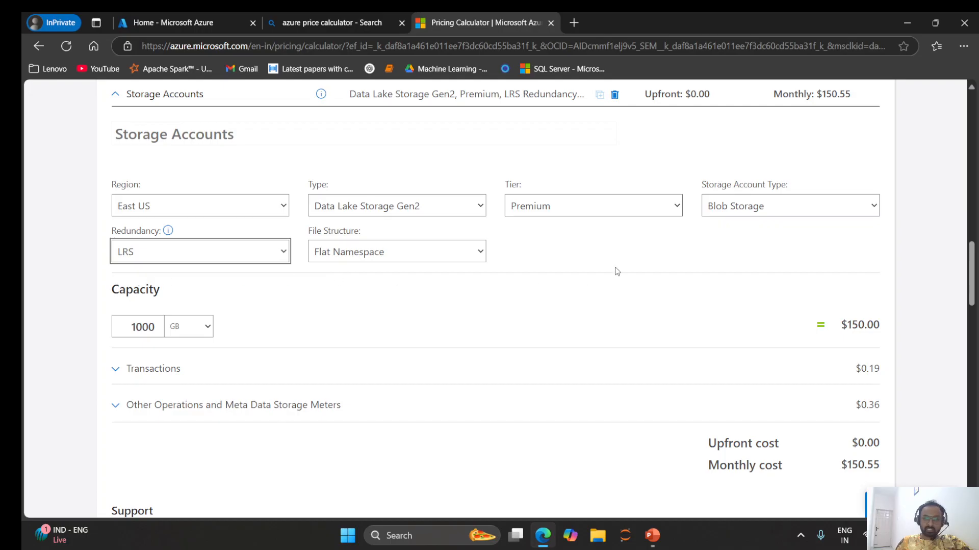
Check the storage account type and file structure choices of the storage account estimate.
{"action": "left_click", "coordinate": [748, 209]}
{"action": "left_click", "coordinate": [748, 209]}
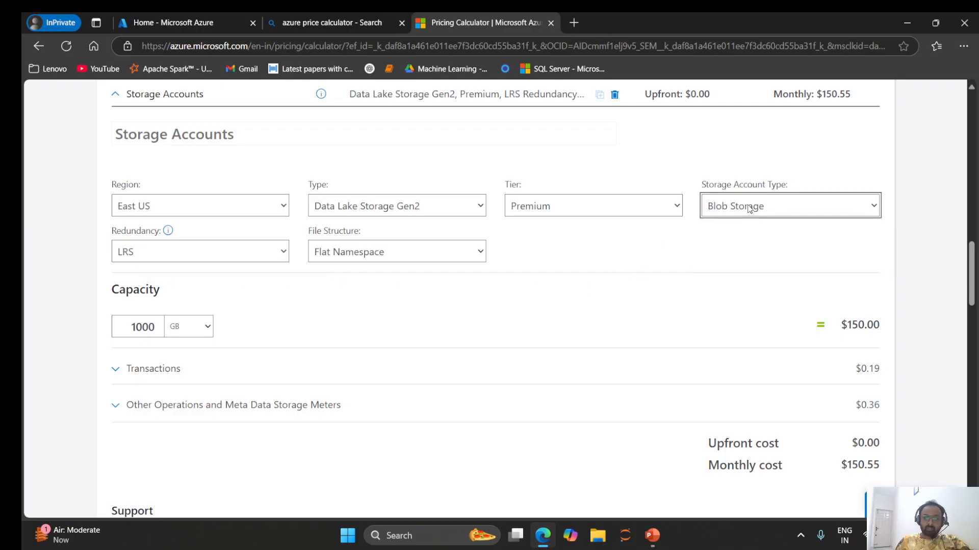
{"action": "left_click", "coordinate": [420, 259]}
{"action": "left_click", "coordinate": [394, 266]}
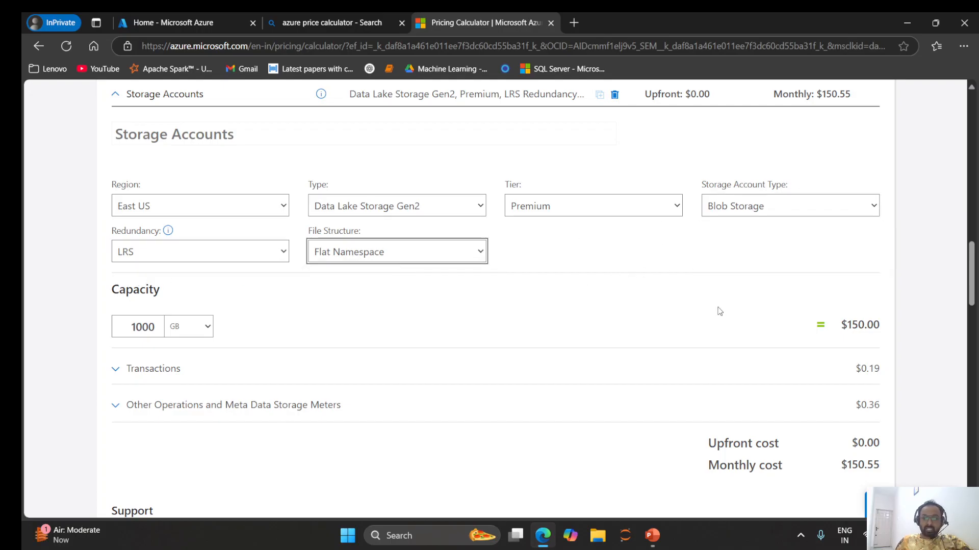
Review the storage account estimate's monthly cost along with its support and licensing programme sections.
{"action": "scroll", "coordinate": [734, 331], "scroll_direction": "down", "scroll_amount": 2}
{"action": "scroll", "coordinate": [744, 343], "scroll_direction": "up", "scroll_amount": 1}
{"action": "scroll", "coordinate": [734, 357], "scroll_direction": "down", "scroll_amount": 1}
{"action": "left_click_drag", "start_coordinate": [708, 347], "coordinate": [887, 351]}
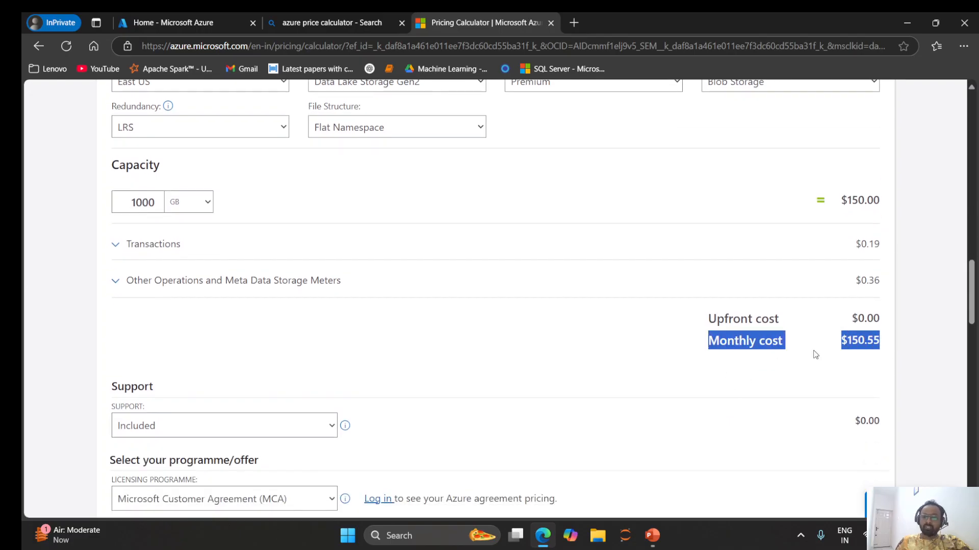
{"action": "double_click", "coordinate": [762, 351]}
{"action": "left_click", "coordinate": [707, 322]}
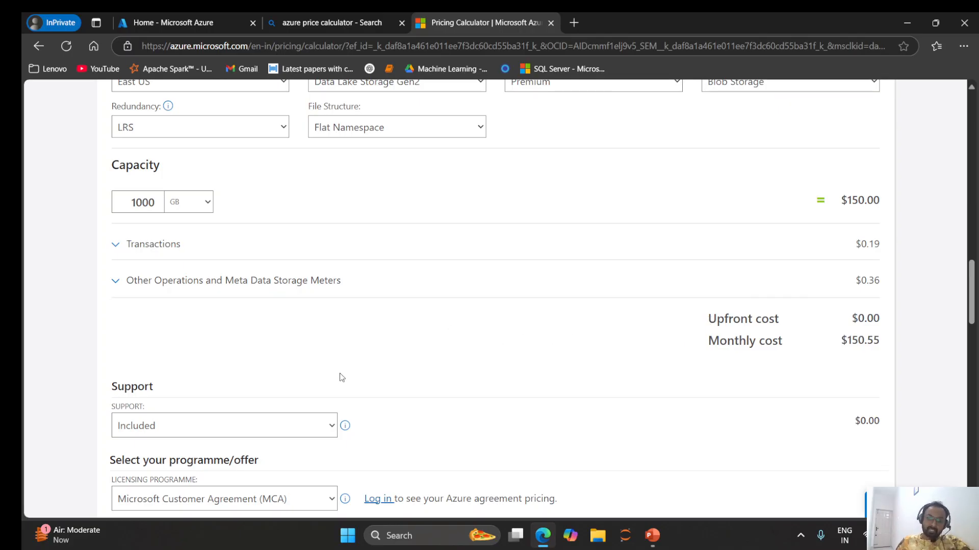
{"action": "scroll", "coordinate": [340, 388], "scroll_direction": "down", "scroll_amount": 2}
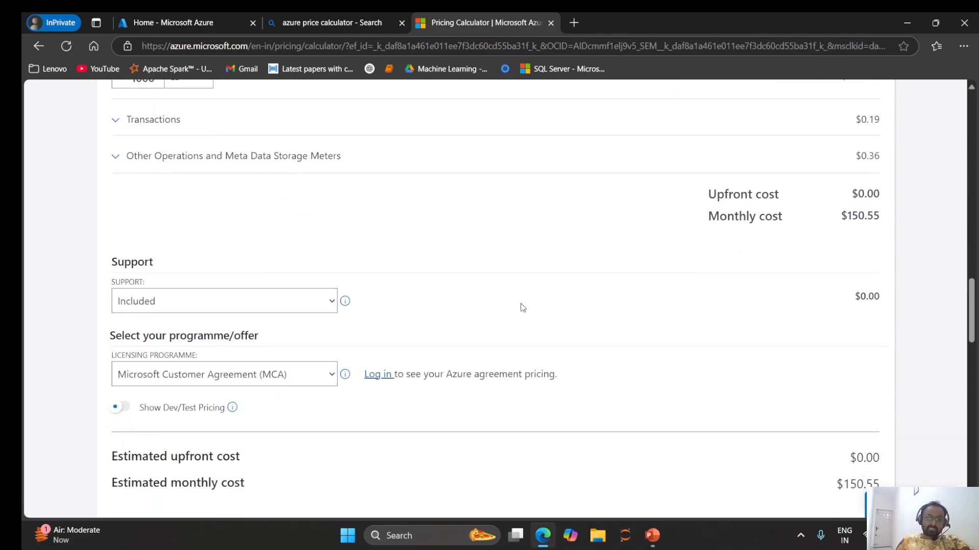
{"action": "scroll", "coordinate": [681, 243], "scroll_direction": "up", "scroll_amount": 5}
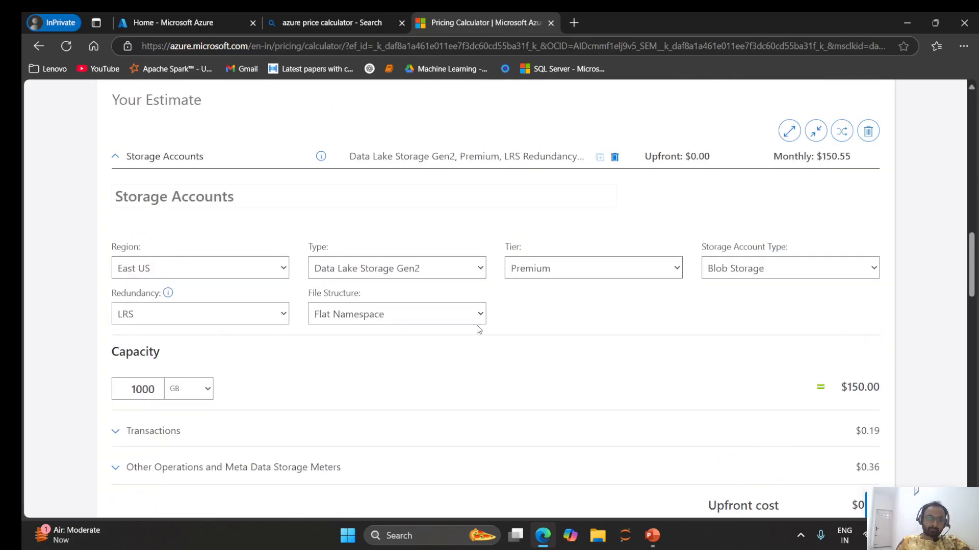
{"action": "scroll", "coordinate": [479, 330], "scroll_direction": "down", "scroll_amount": 5}
{"action": "scroll", "coordinate": [408, 343], "scroll_direction": "down", "scroll_amount": 4}
{"action": "scroll", "coordinate": [420, 344], "scroll_direction": "up", "scroll_amount": 4}
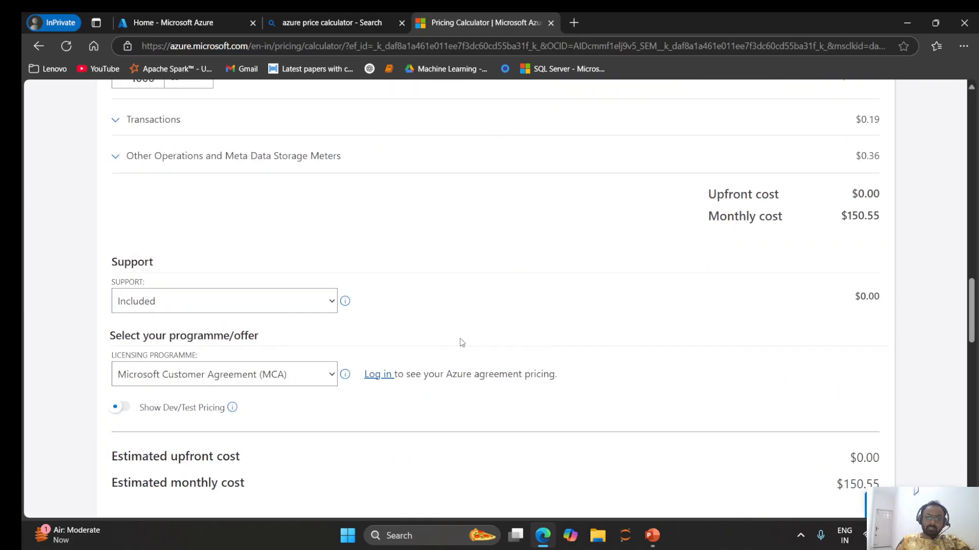
{"action": "scroll", "coordinate": [794, 248], "scroll_direction": "up", "scroll_amount": 4}
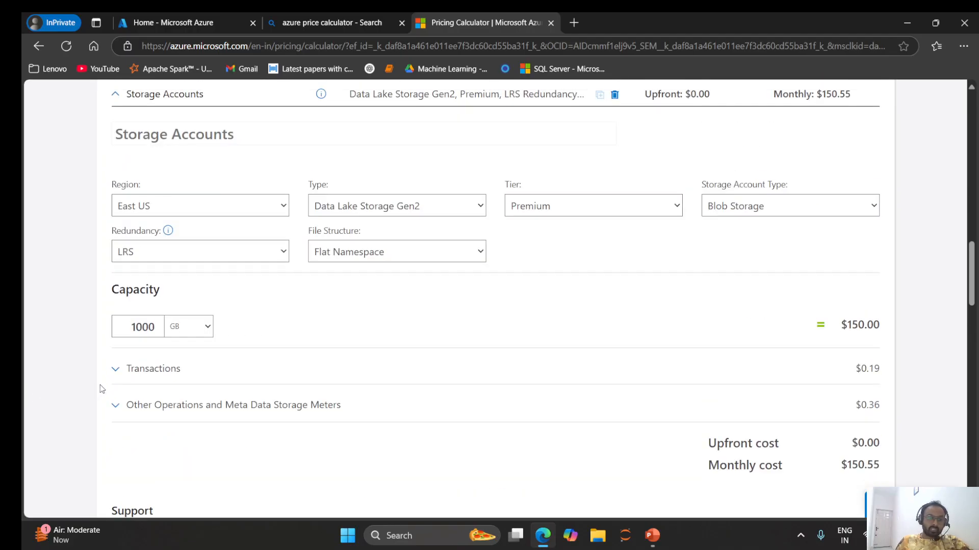
Expand the Transactions section of the storage account estimate, examine its write and read operations, and collapse it again.
{"action": "left_click", "coordinate": [118, 375]}
{"action": "scroll", "coordinate": [214, 364], "scroll_direction": "down", "scroll_amount": 1}
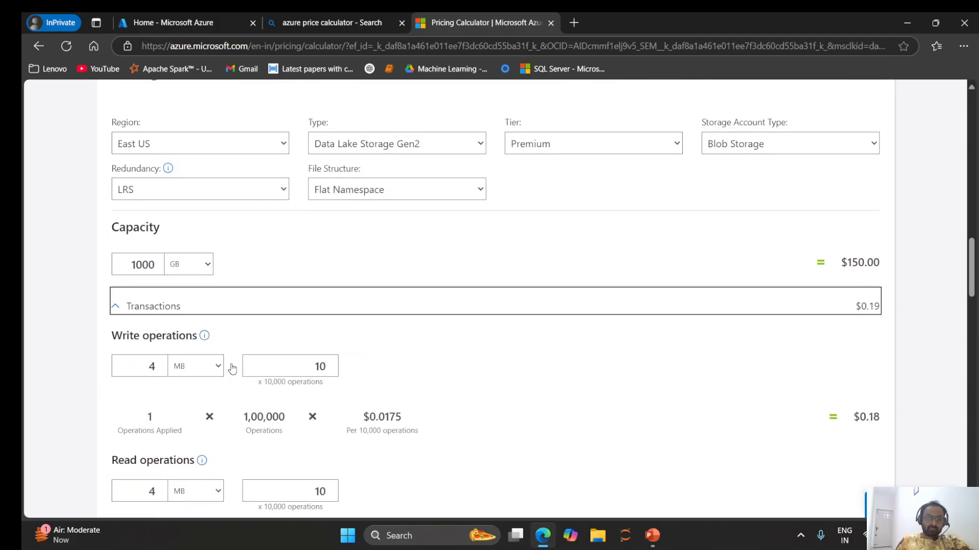
{"action": "scroll", "coordinate": [408, 383], "scroll_direction": "down", "scroll_amount": 1}
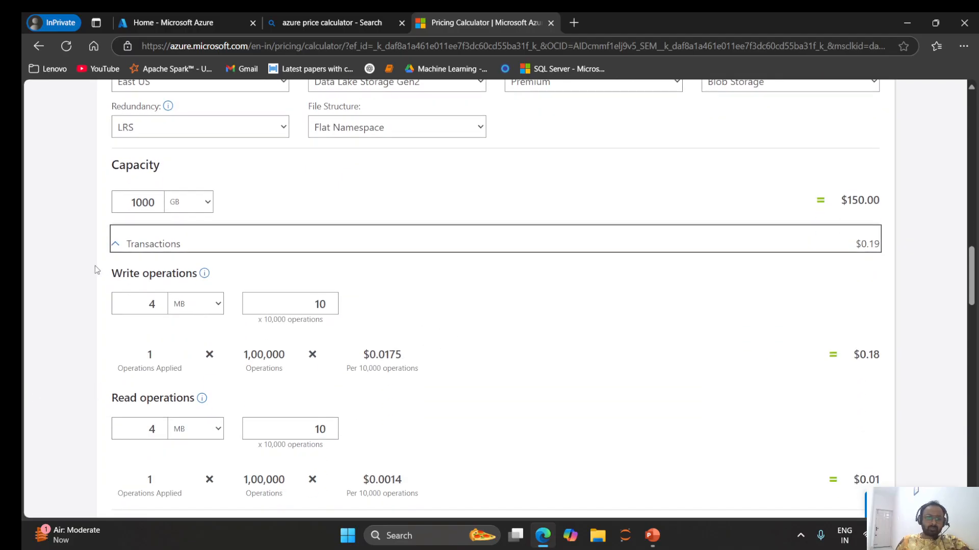
{"action": "left_click", "coordinate": [117, 244]}
{"action": "scroll", "coordinate": [249, 241], "scroll_direction": "up", "scroll_amount": 2}
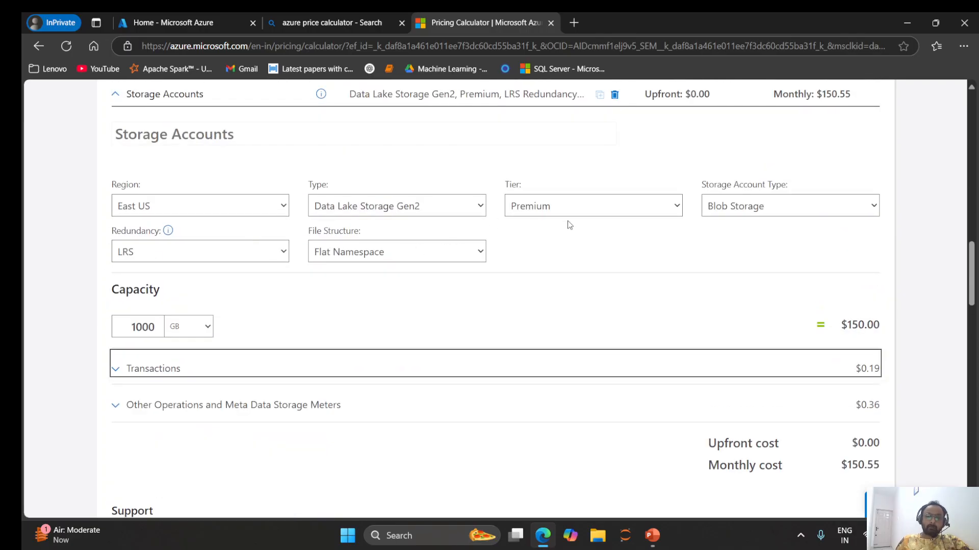
Search the calculator's products for "sql", add Azure SQL Managed Instance to the estimate, and view its configuration.
{"action": "scroll", "coordinate": [376, 233], "scroll_direction": "up", "scroll_amount": 1}
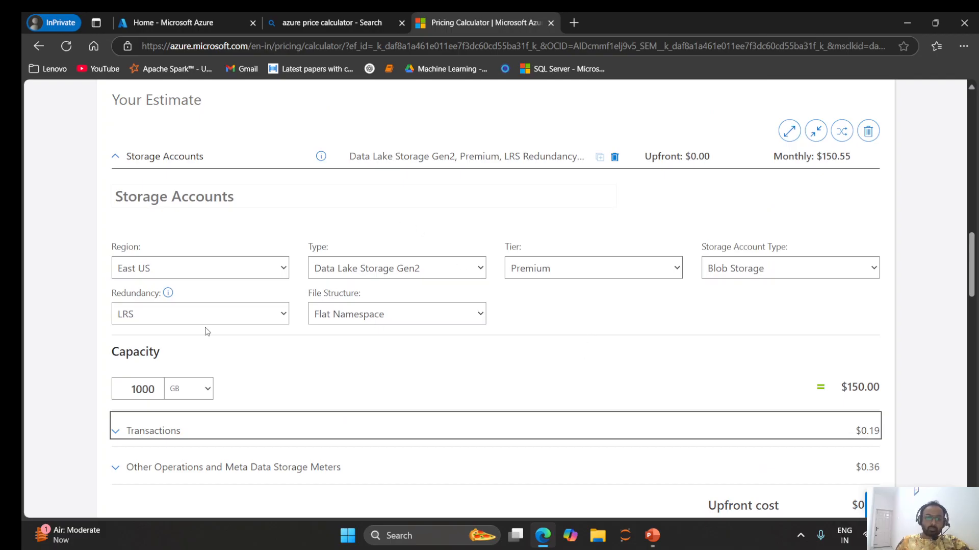
{"action": "scroll", "coordinate": [563, 306], "scroll_direction": "down", "scroll_amount": 8}
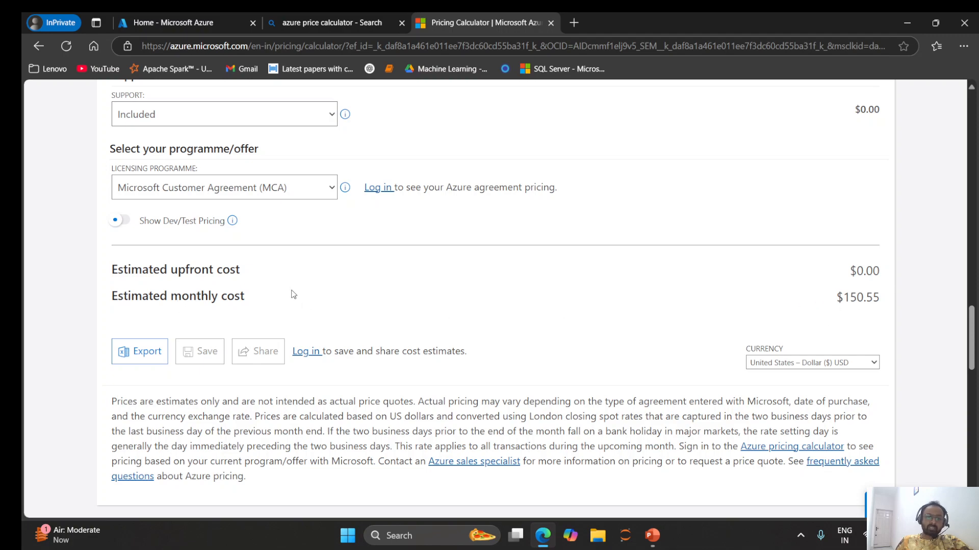
{"action": "scroll", "coordinate": [294, 297], "scroll_direction": "up", "scroll_amount": 10}
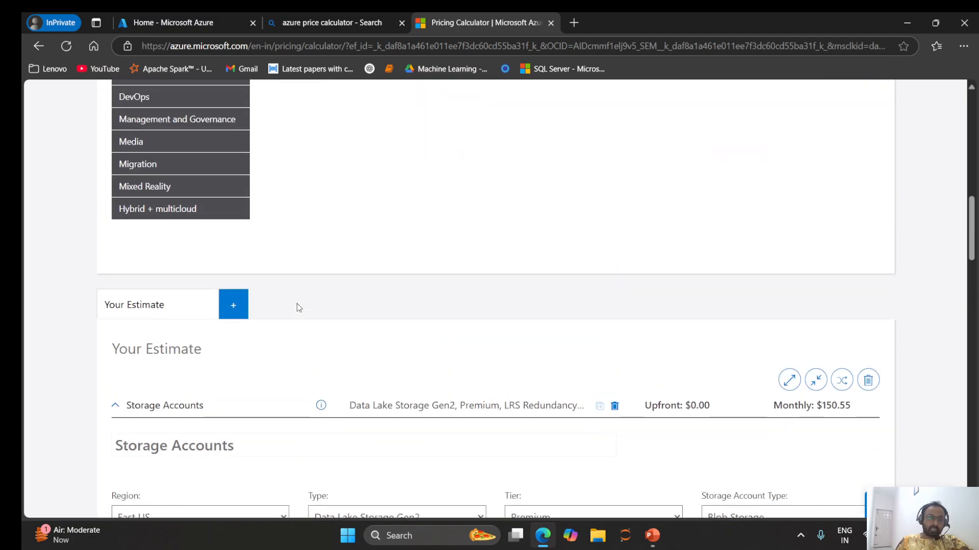
{"action": "scroll", "coordinate": [297, 304], "scroll_direction": "up", "scroll_amount": 10}
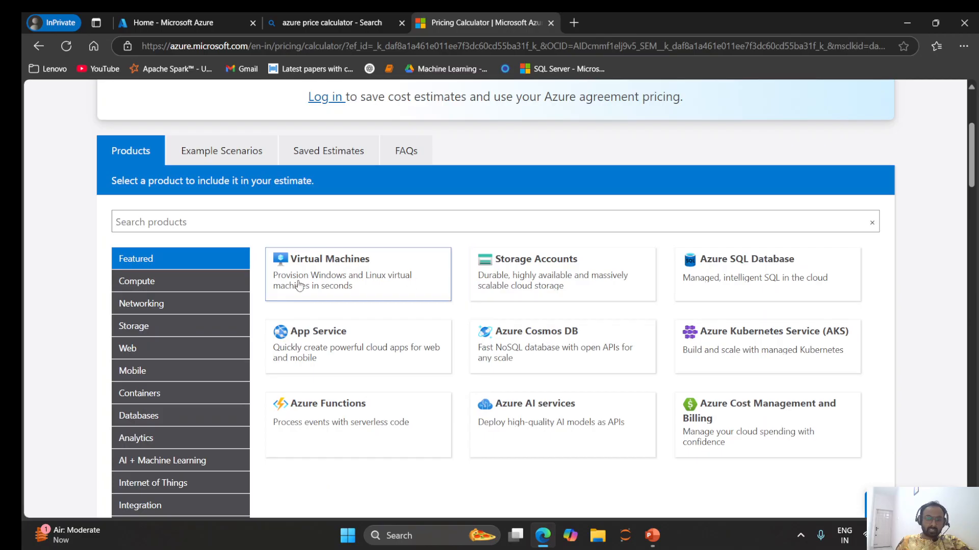
{"action": "left_click", "coordinate": [194, 223]}
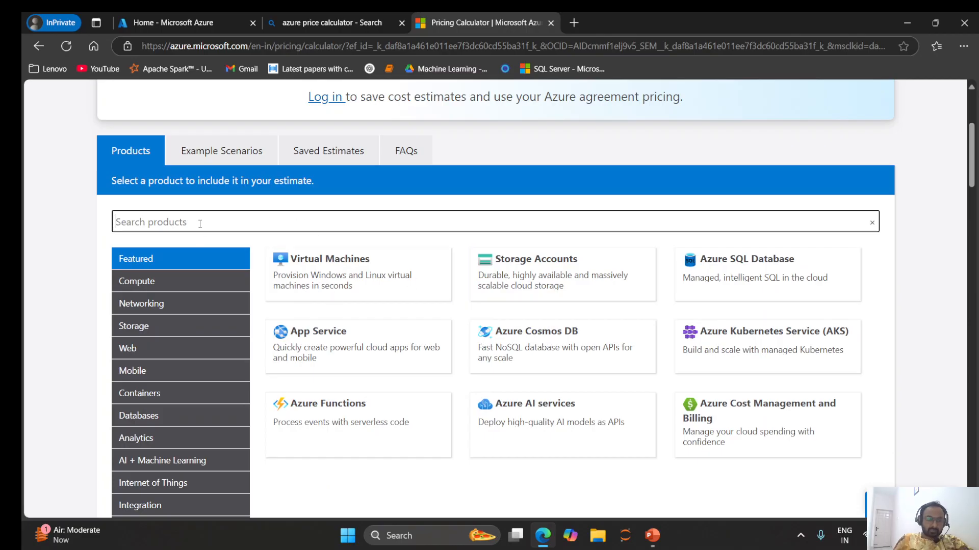
{"action": "type", "text": "sql"}
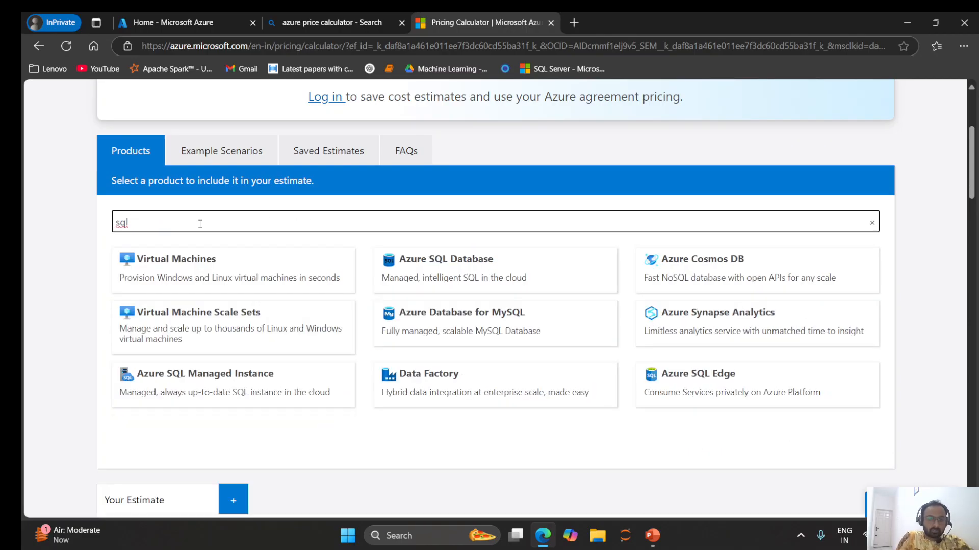
{"action": "left_click", "coordinate": [219, 383]}
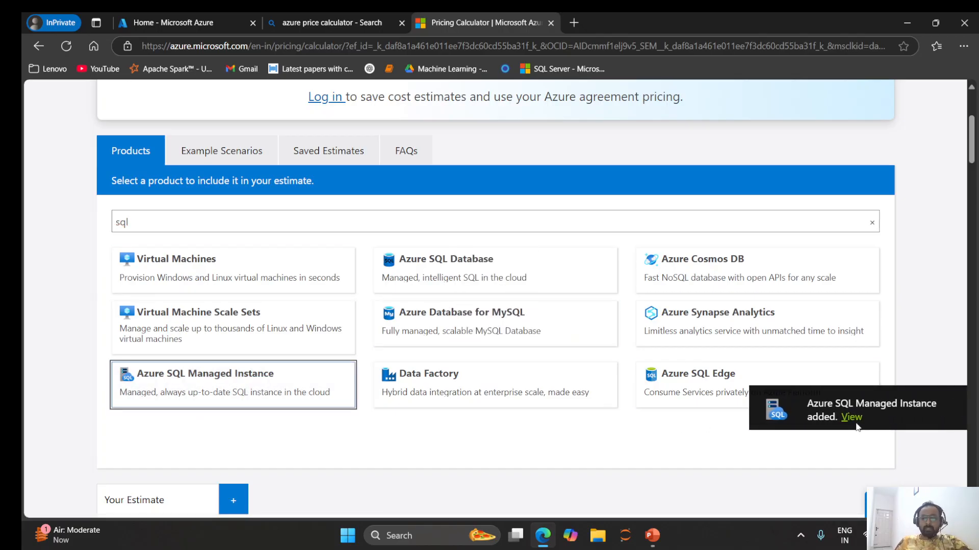
{"action": "left_click", "coordinate": [850, 418]}
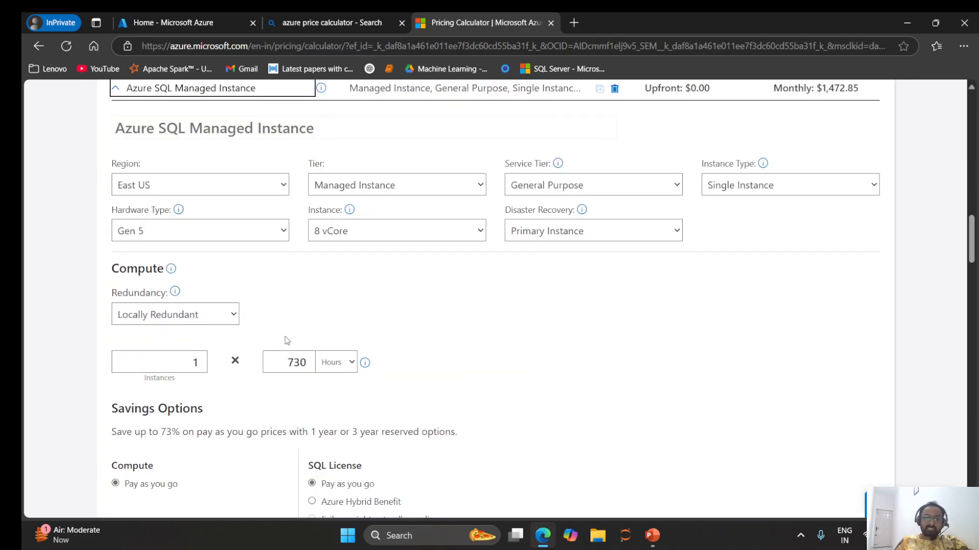
Try the Azure Hybrid Benefit SQL license on the SQL Managed Instance estimate and restore Pay as you go.
{"action": "scroll", "coordinate": [379, 297], "scroll_direction": "up", "scroll_amount": 2}
{"action": "scroll", "coordinate": [378, 298], "scroll_direction": "down", "scroll_amount": 3}
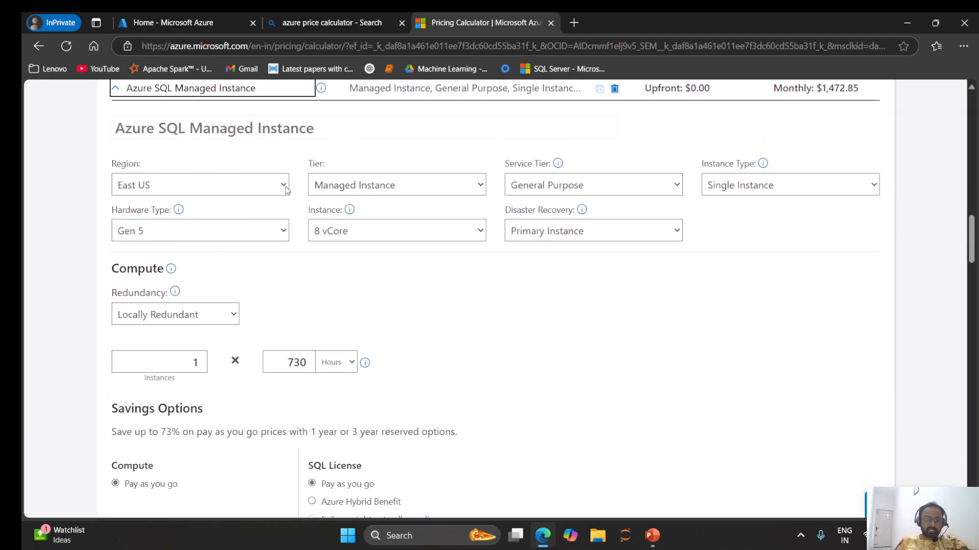
{"action": "scroll", "coordinate": [284, 190], "scroll_direction": "down", "scroll_amount": 1}
{"action": "scroll", "coordinate": [288, 230], "scroll_direction": "down", "scroll_amount": 3}
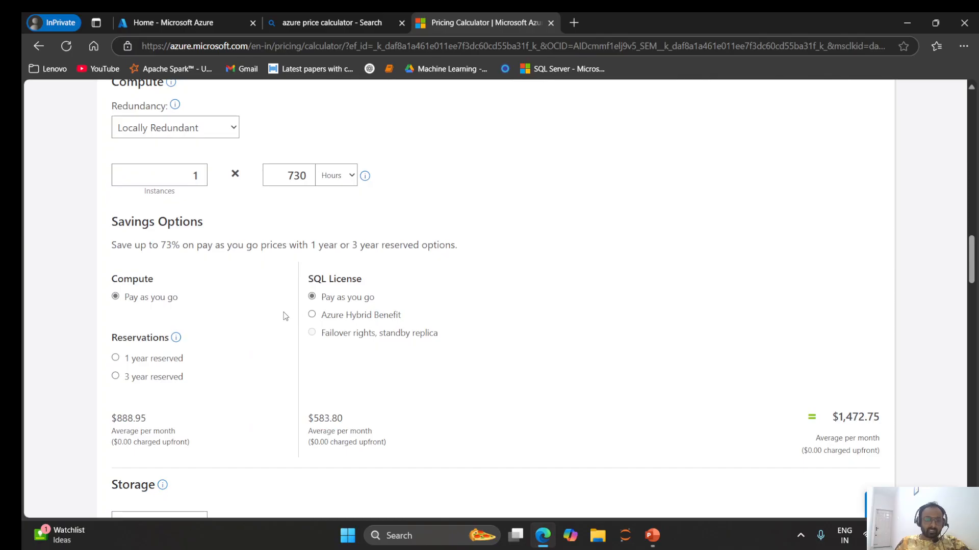
{"action": "left_click", "coordinate": [313, 315]}
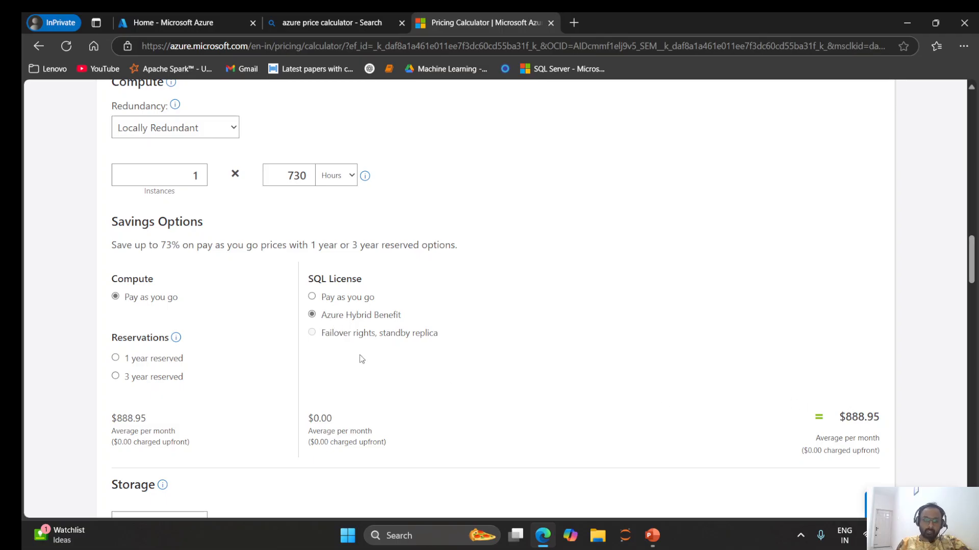
{"action": "left_click", "coordinate": [312, 296]}
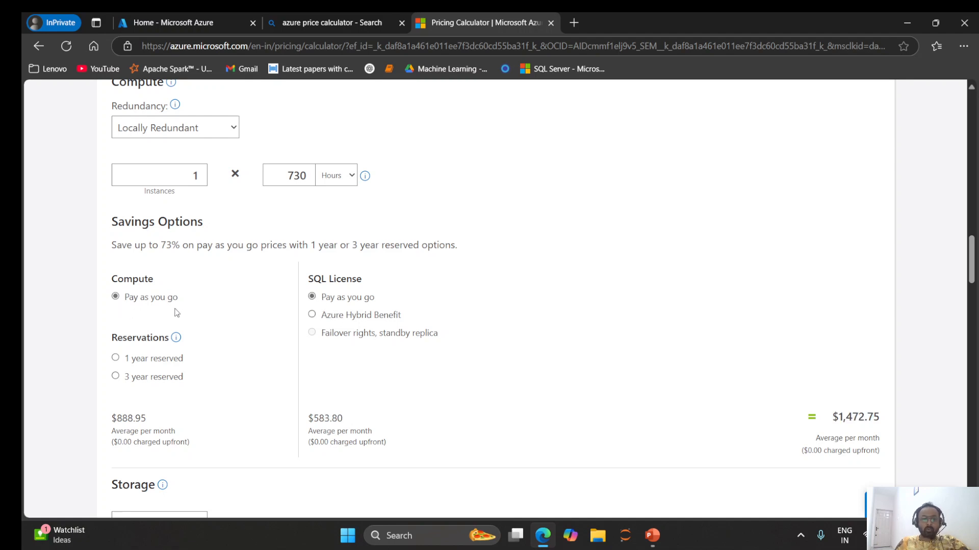
Try the 3 year and 1 year reserved compute savings options and return compute to Pay as you go.
{"action": "left_click_drag", "start_coordinate": [109, 216], "coordinate": [194, 281]}
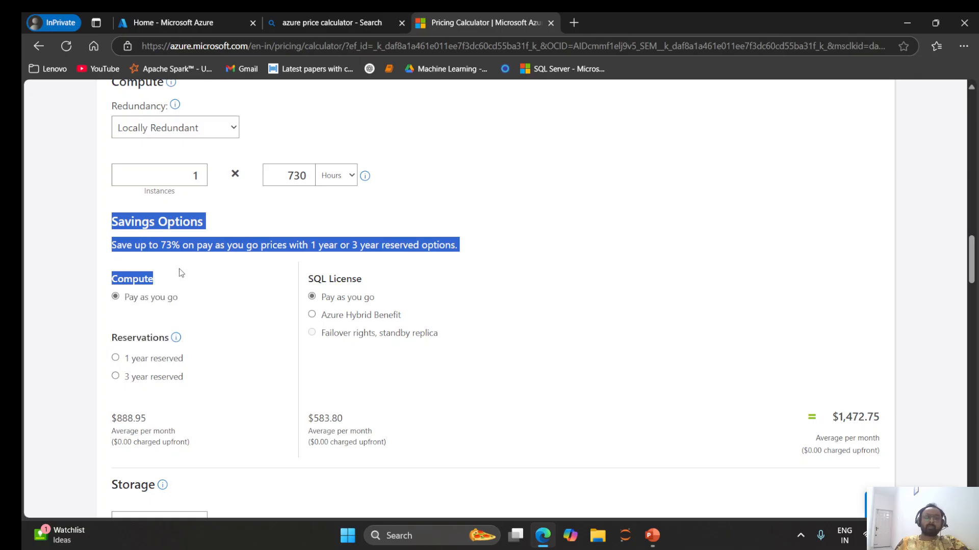
{"action": "left_click", "coordinate": [174, 291]}
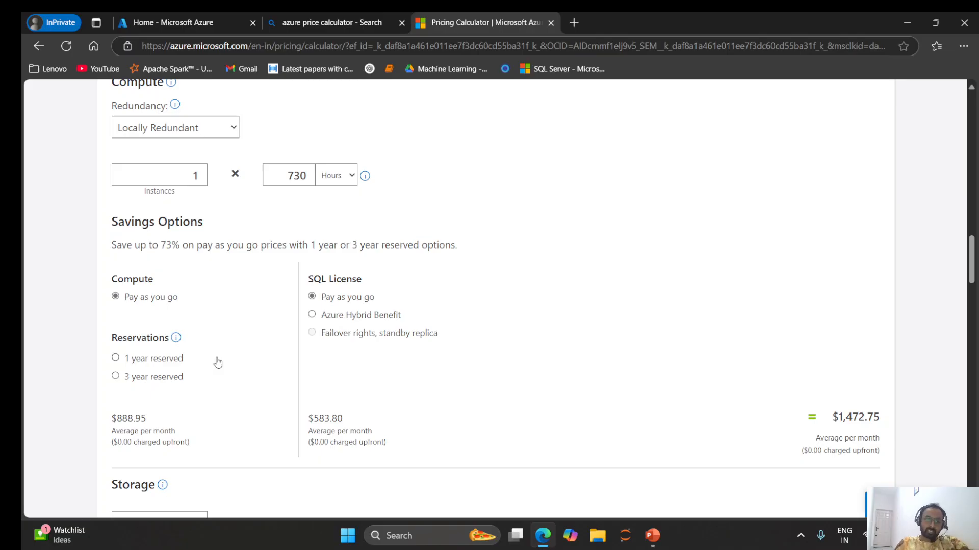
{"action": "left_click", "coordinate": [115, 377]}
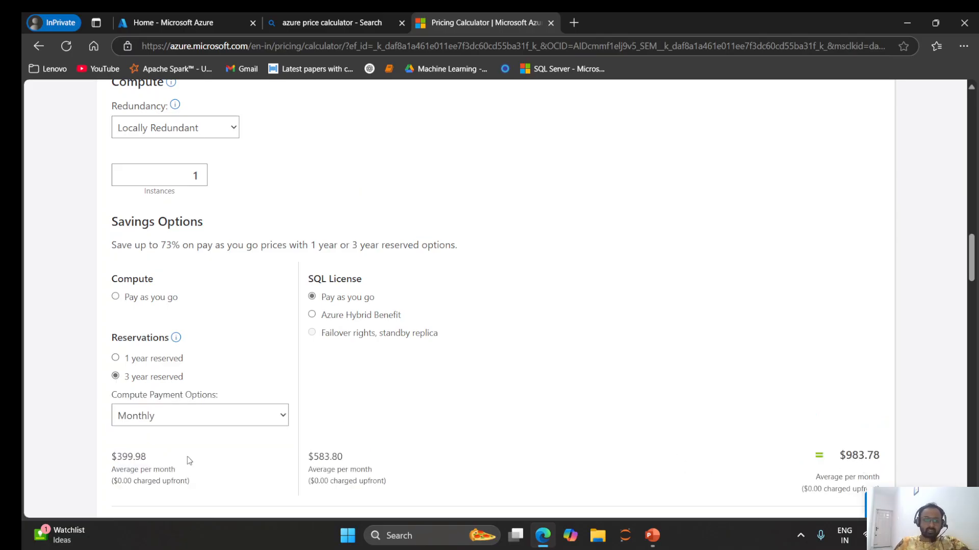
{"action": "left_click", "coordinate": [114, 359]}
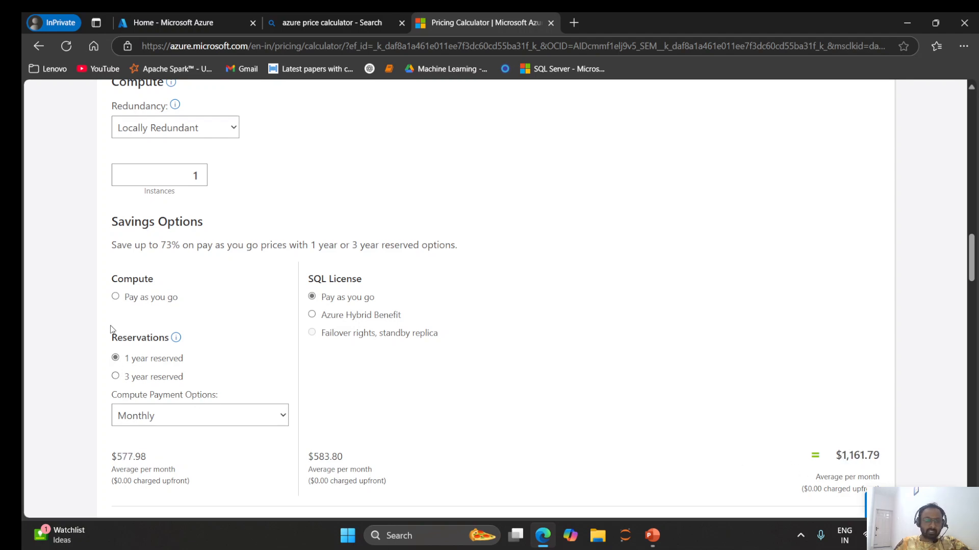
{"action": "left_click", "coordinate": [115, 297]}
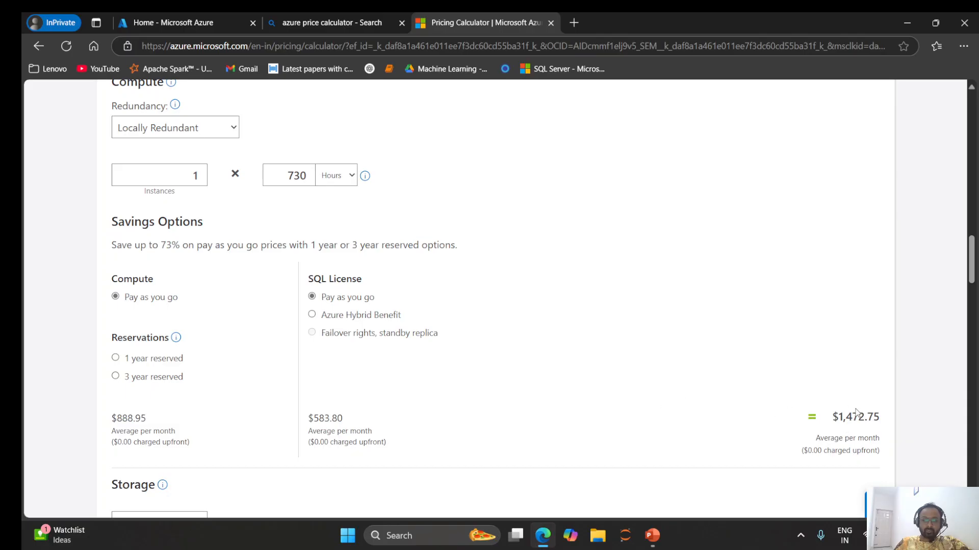
Examine the average monthly cost and upfront charge of the SQL Managed Instance under the savings options.
{"action": "double_click", "coordinate": [842, 417]}
{"action": "left_click", "coordinate": [804, 383]}
{"action": "left_click_drag", "start_coordinate": [814, 440], "coordinate": [903, 441]}
{"action": "left_click", "coordinate": [645, 366]}
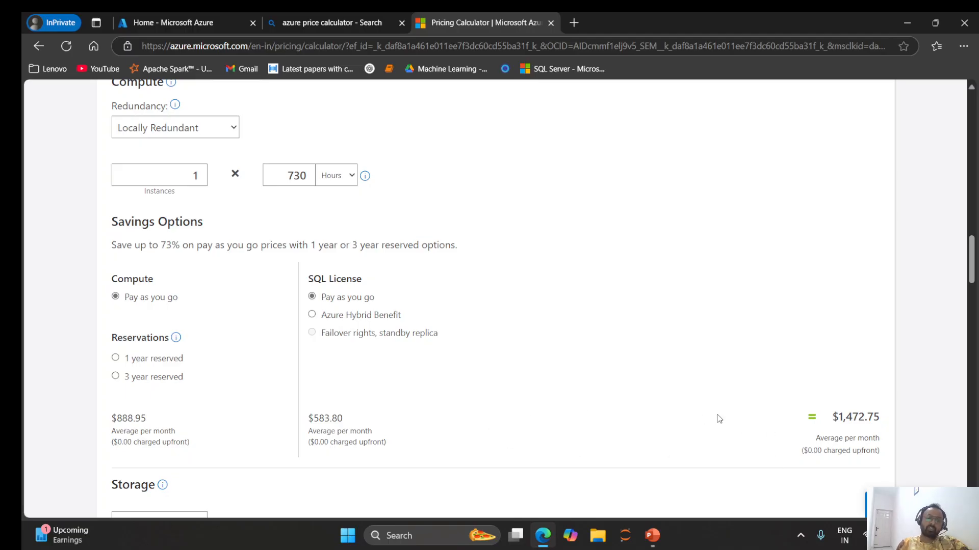
Set the instance size of the Azure SQL Managed Instance estimate to 4 vCore.
{"action": "scroll", "coordinate": [719, 419], "scroll_direction": "up", "scroll_amount": 5}
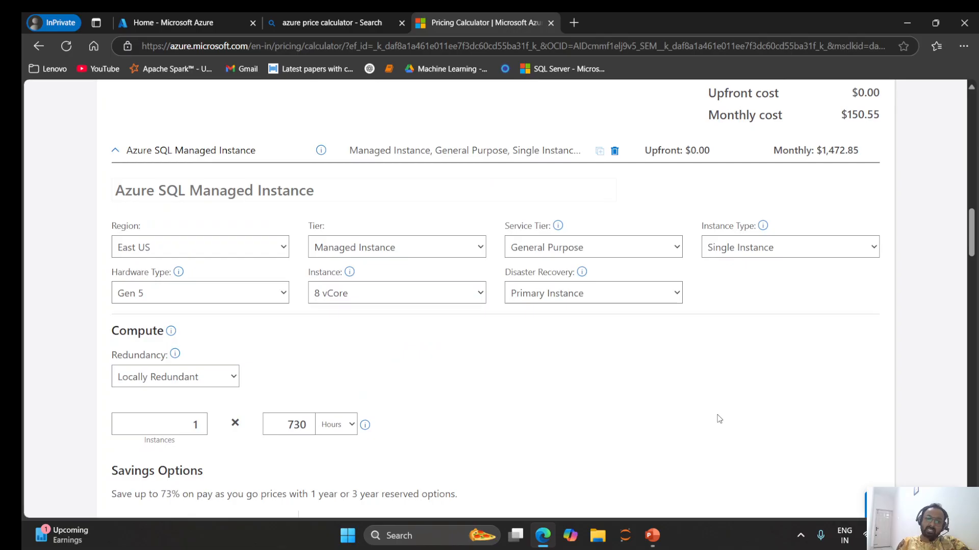
{"action": "left_click", "coordinate": [361, 298]}
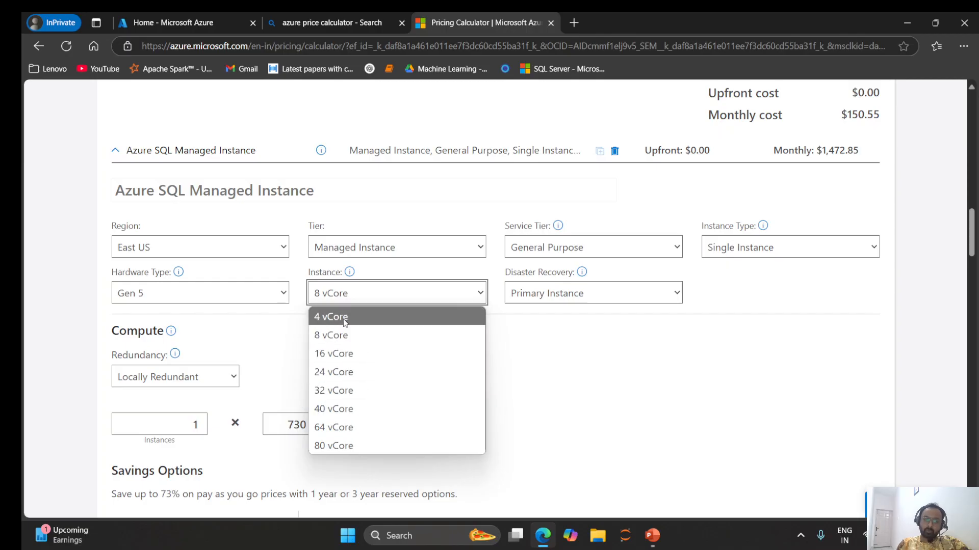
{"action": "left_click", "coordinate": [345, 319]}
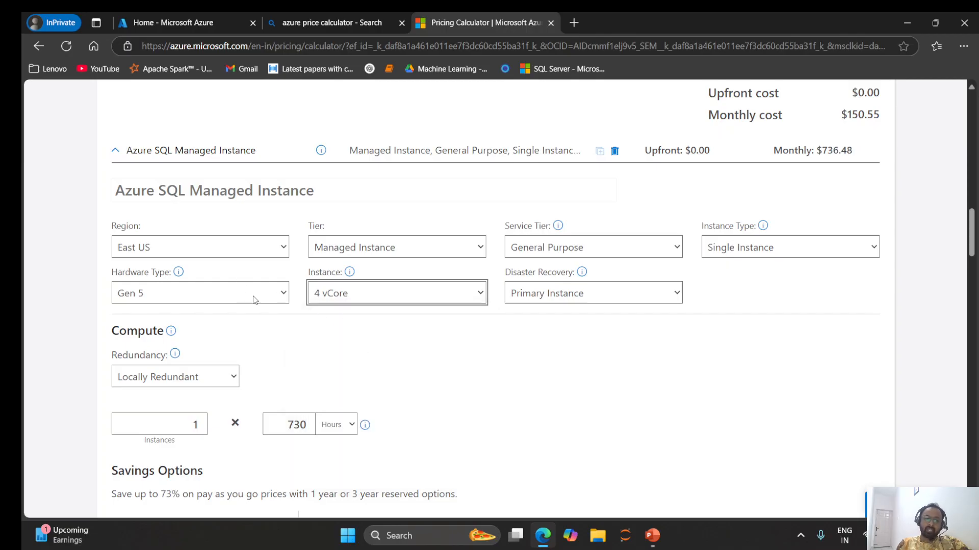
Check the hardware type and compute redundancy choices of the SQL Managed Instance estimate without changing them.
{"action": "left_click", "coordinate": [251, 299]}
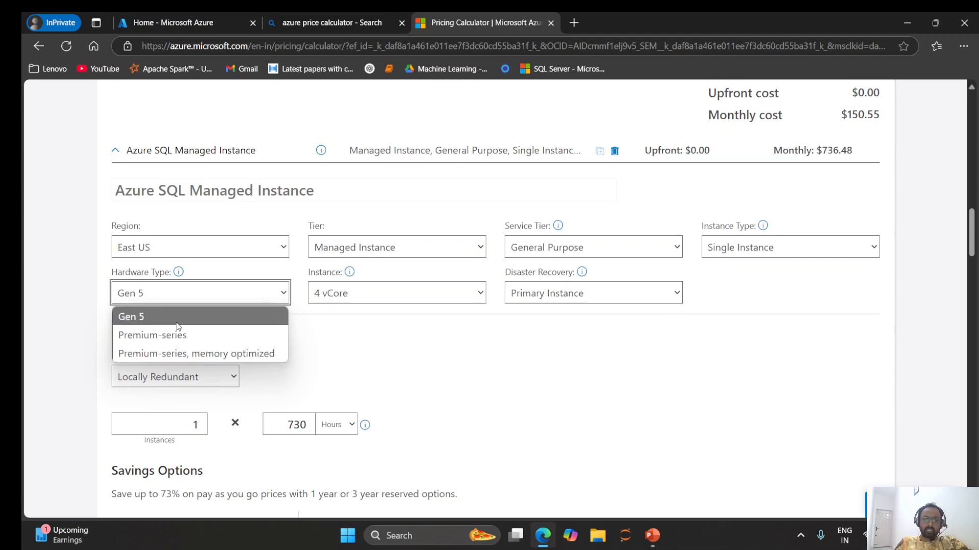
{"action": "left_click", "coordinate": [549, 337]}
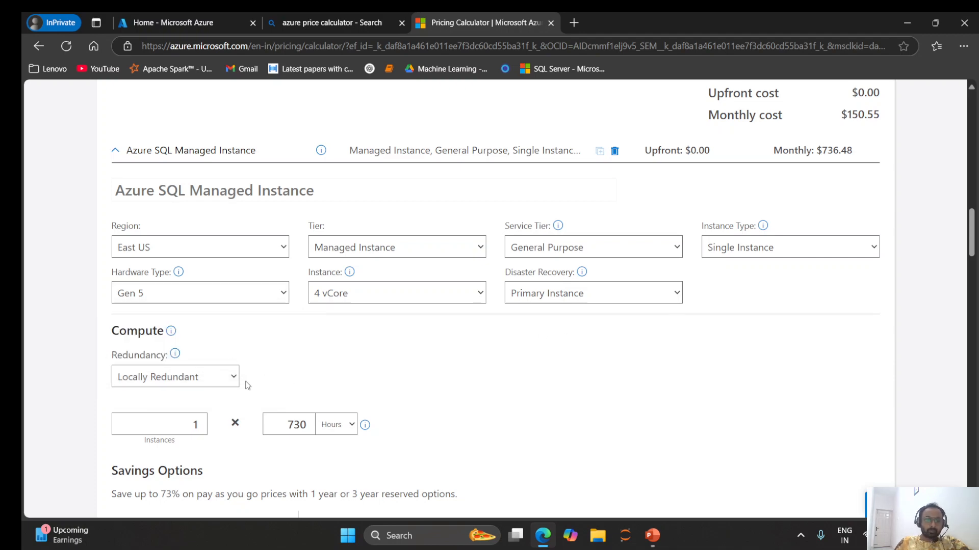
{"action": "left_click", "coordinate": [229, 378]}
{"action": "left_click", "coordinate": [388, 368]}
Review the combined Storage Accounts and SQL Managed Instance estimate, and return to the open Azure portal home page.
{"action": "scroll", "coordinate": [614, 337], "scroll_direction": "down", "scroll_amount": 6}
{"action": "scroll", "coordinate": [614, 339], "scroll_direction": "down", "scroll_amount": 6}
{"action": "scroll", "coordinate": [601, 339], "scroll_direction": "up", "scroll_amount": 9}
{"action": "scroll", "coordinate": [601, 337], "scroll_direction": "down", "scroll_amount": 15}
{"action": "scroll", "coordinate": [601, 338], "scroll_direction": "up", "scroll_amount": 2}
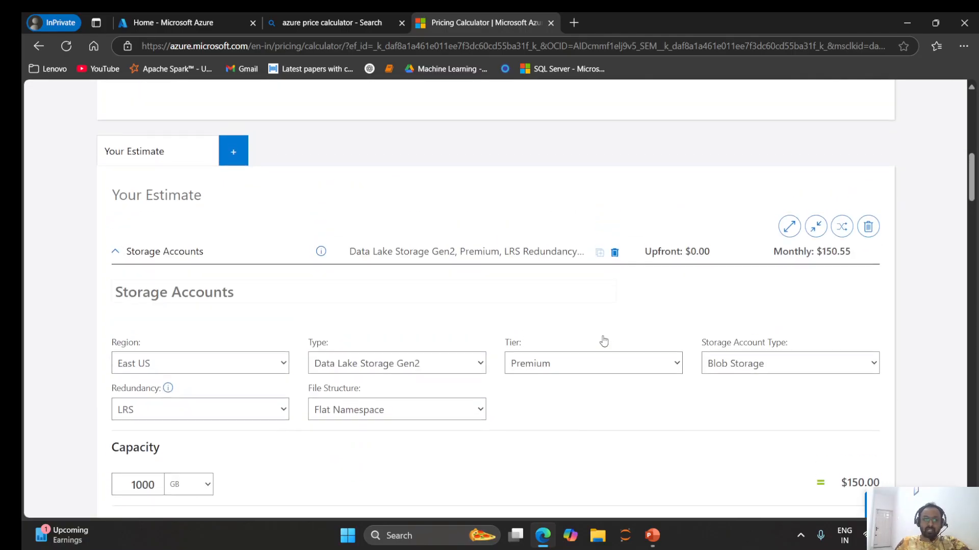
{"action": "scroll", "coordinate": [604, 340], "scroll_direction": "up", "scroll_amount": 5}
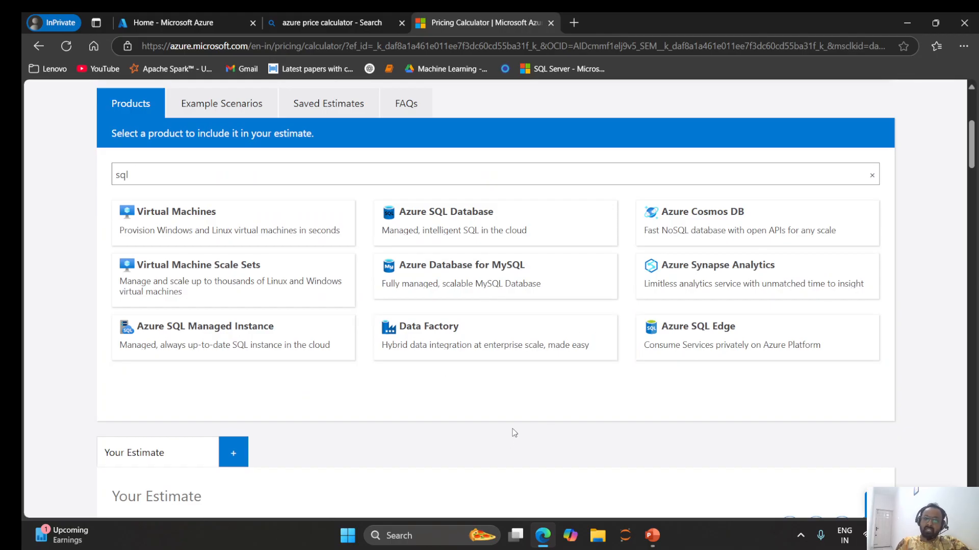
{"action": "scroll", "coordinate": [515, 433], "scroll_direction": "down", "scroll_amount": 5}
{"action": "scroll", "coordinate": [515, 431], "scroll_direction": "down", "scroll_amount": 1}
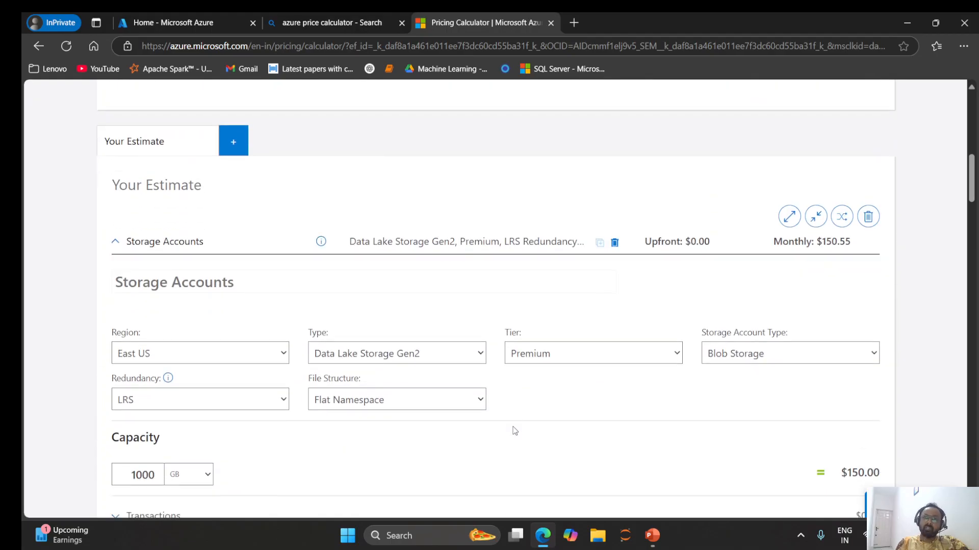
{"action": "scroll", "coordinate": [515, 431], "scroll_direction": "down", "scroll_amount": 5}
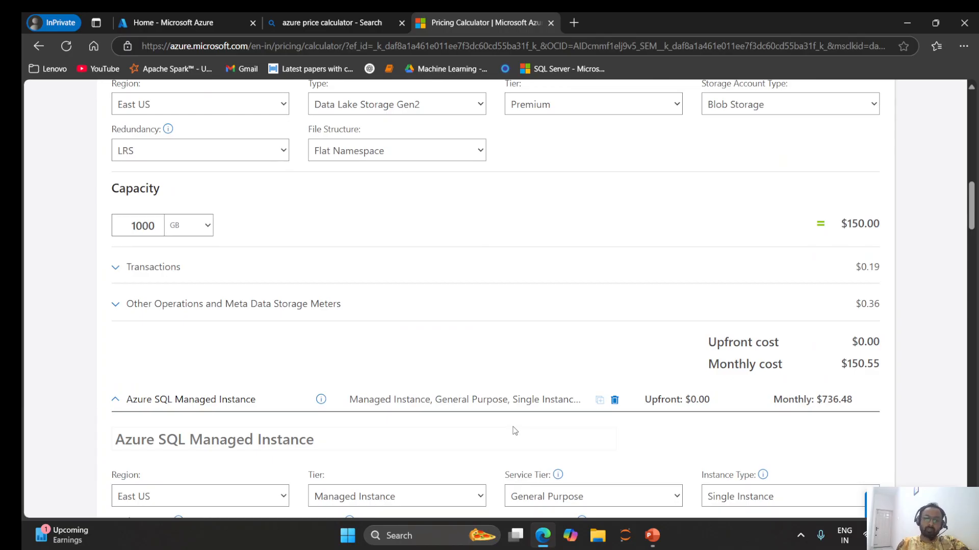
{"action": "scroll", "coordinate": [515, 431], "scroll_direction": "up", "scroll_amount": 20}
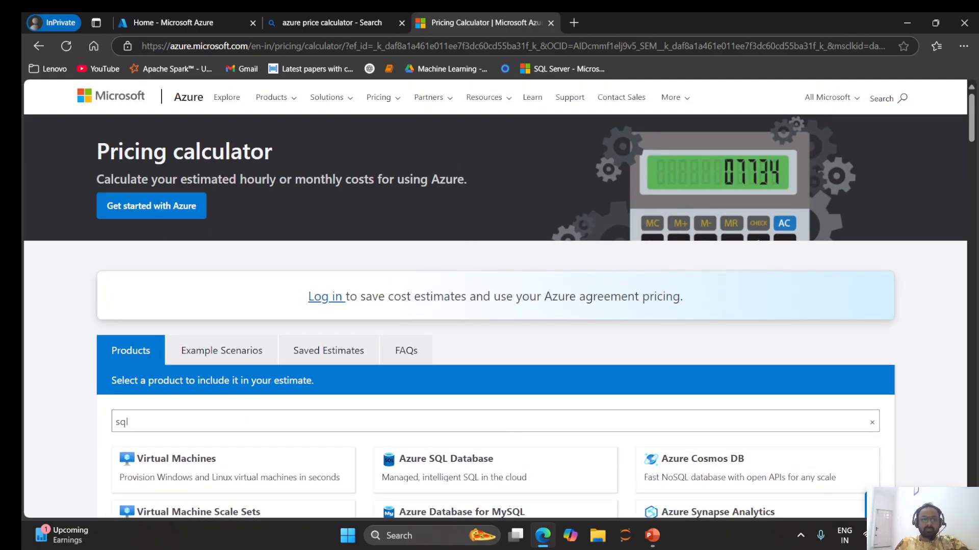
{"action": "left_click", "coordinate": [185, 22]}
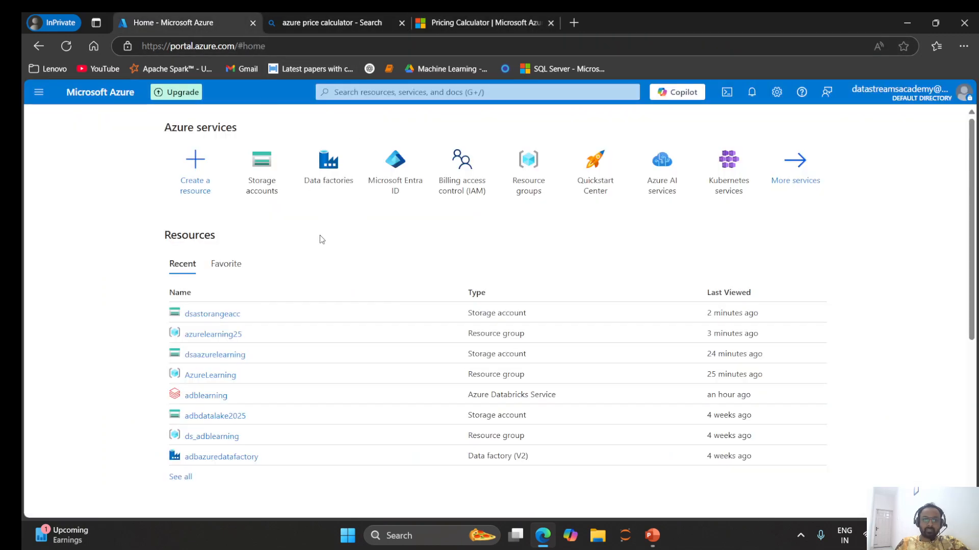